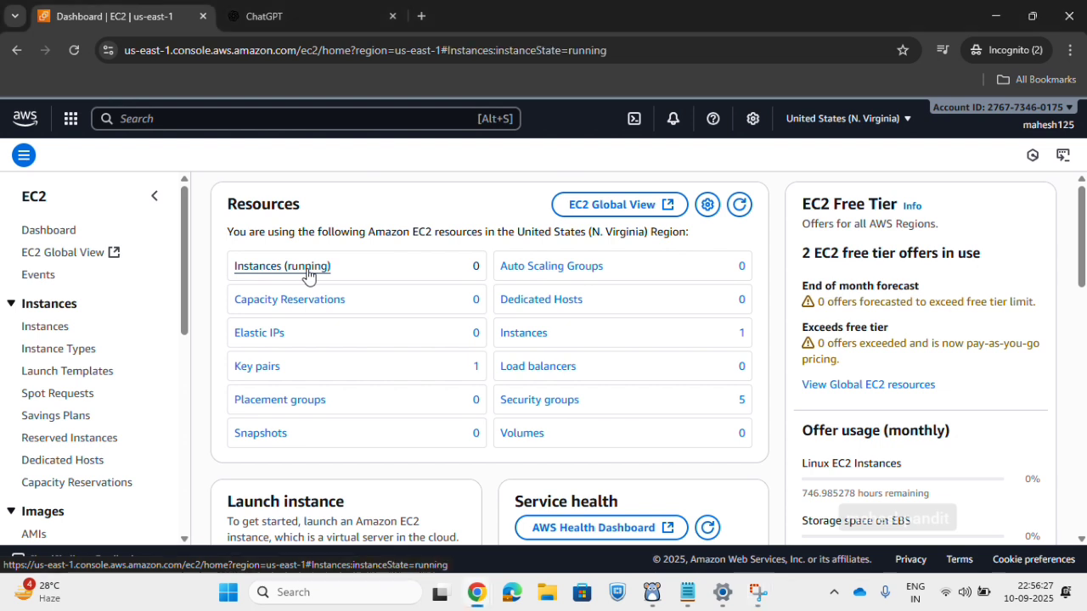
Open the EC2 instances list, start launching a new instance and name it Jenkins.
left_click(364, 302)
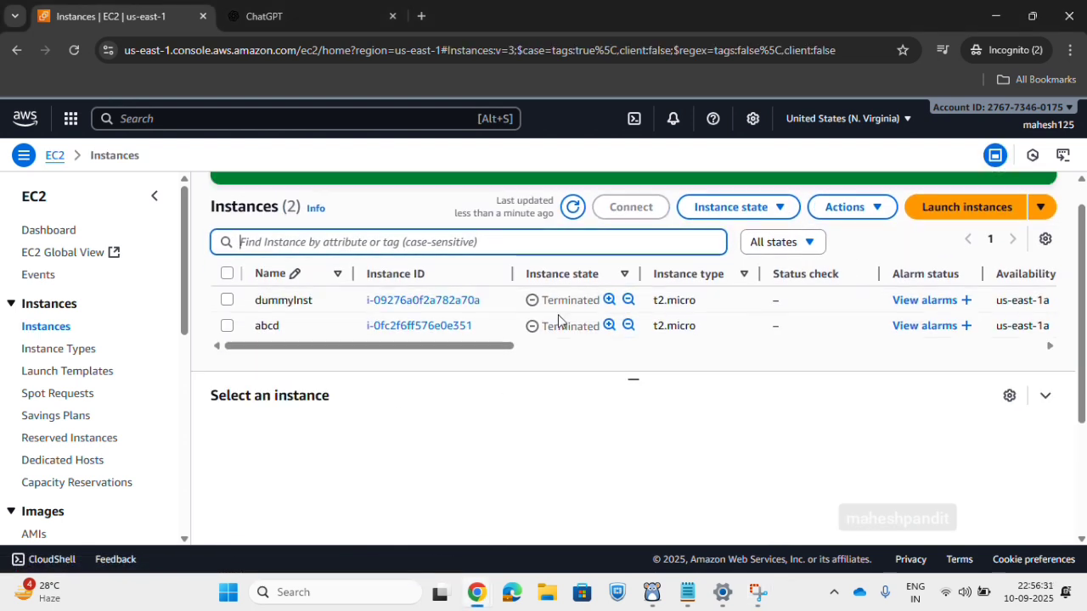
left_click(977, 243)
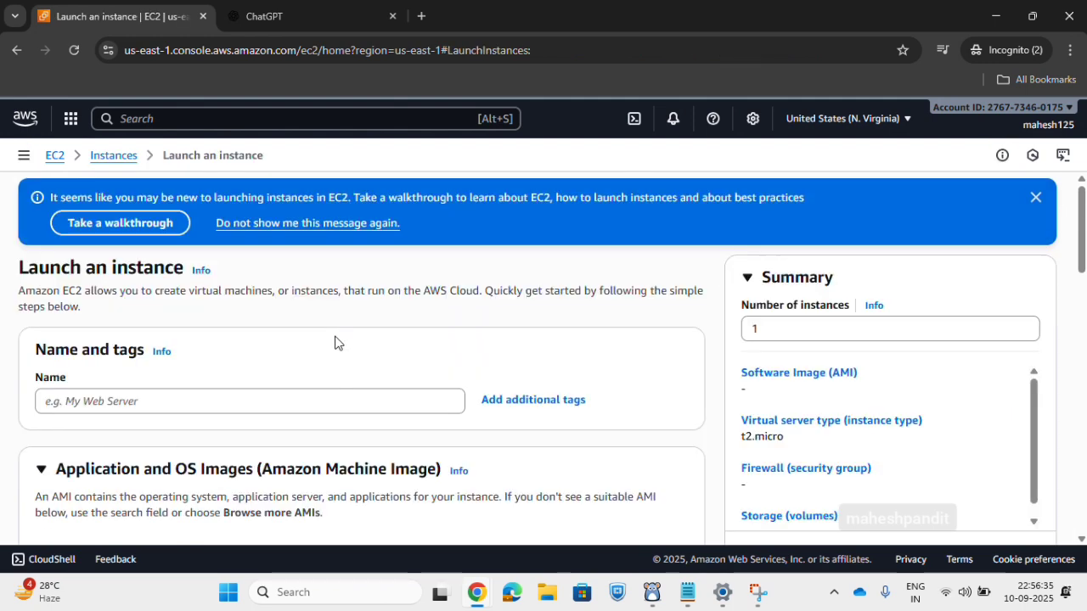
left_click(180, 401)
type("Jenk")
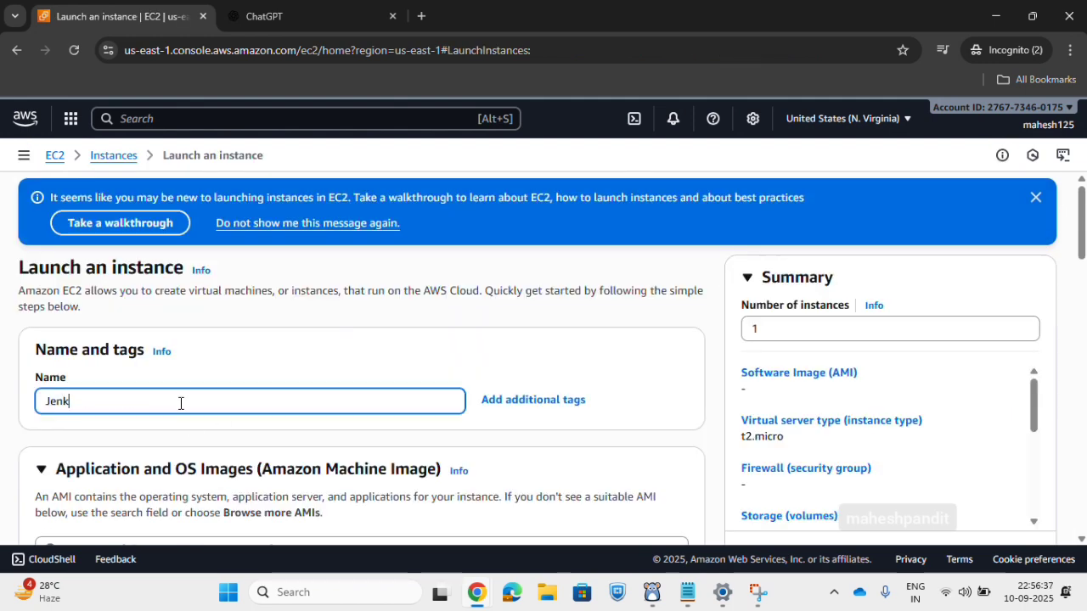
type("ins")
Choose Ubuntu as the machine image and review the available instance types, keeping t2.micro.
scroll(259, 422, "down", 3)
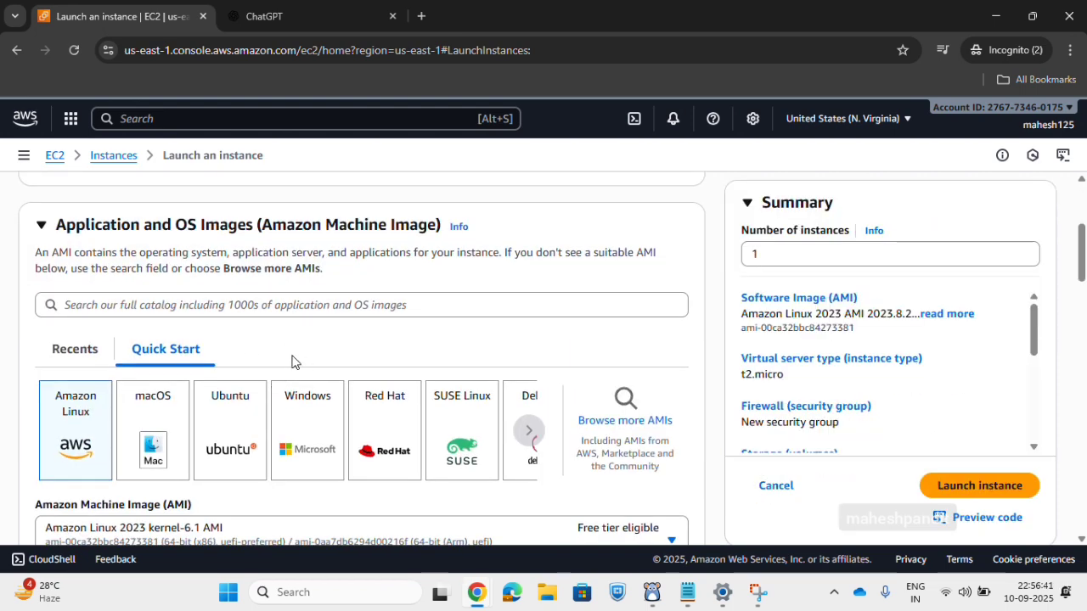
left_click(235, 430)
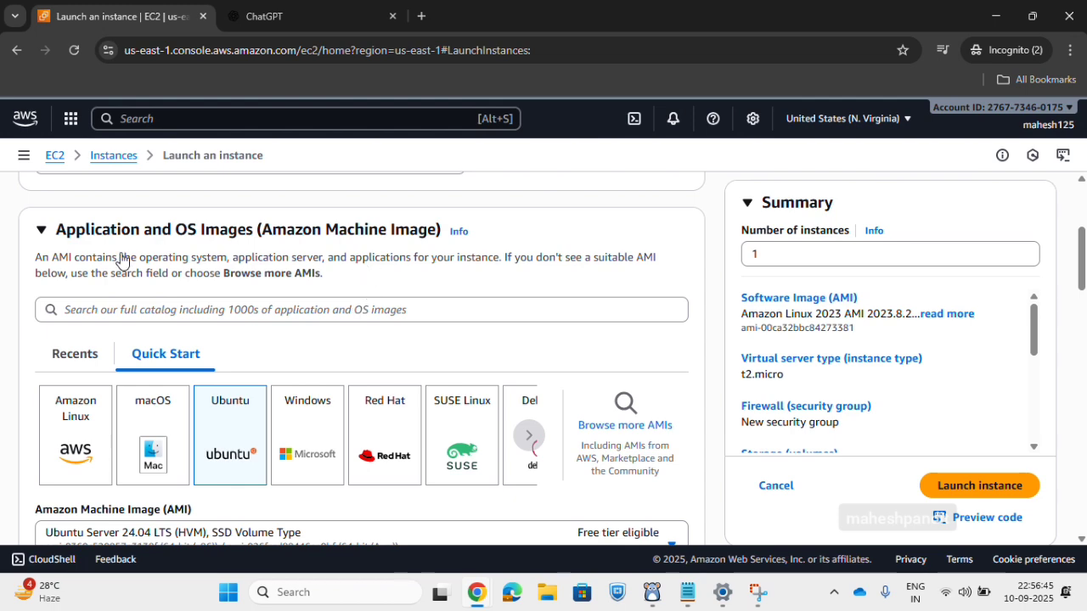
scroll(201, 347, "down", 3)
scroll(201, 347, "down", 4)
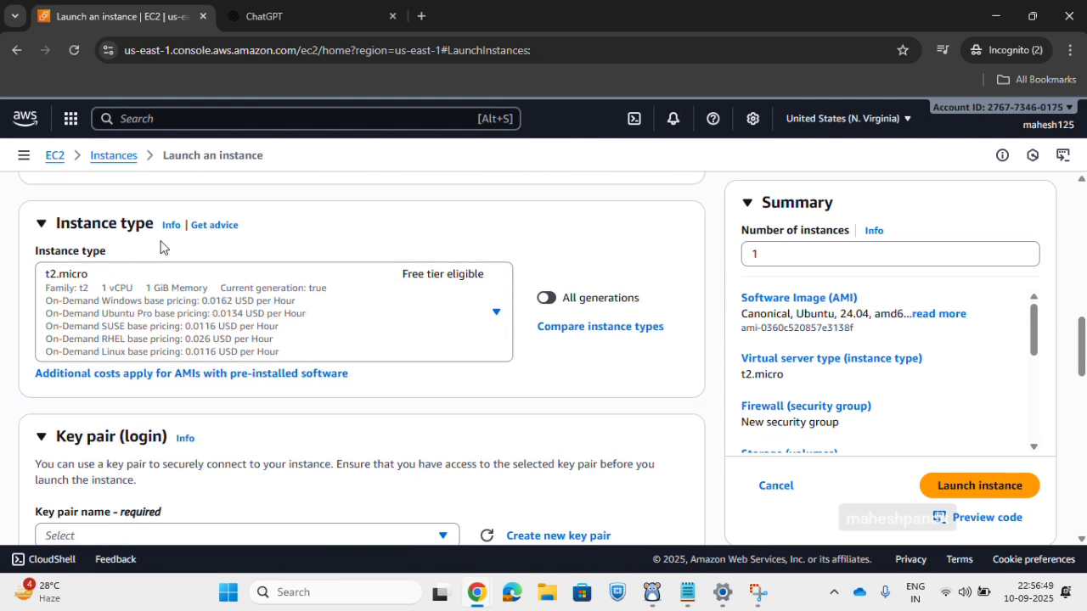
scroll(319, 332, "down", 1)
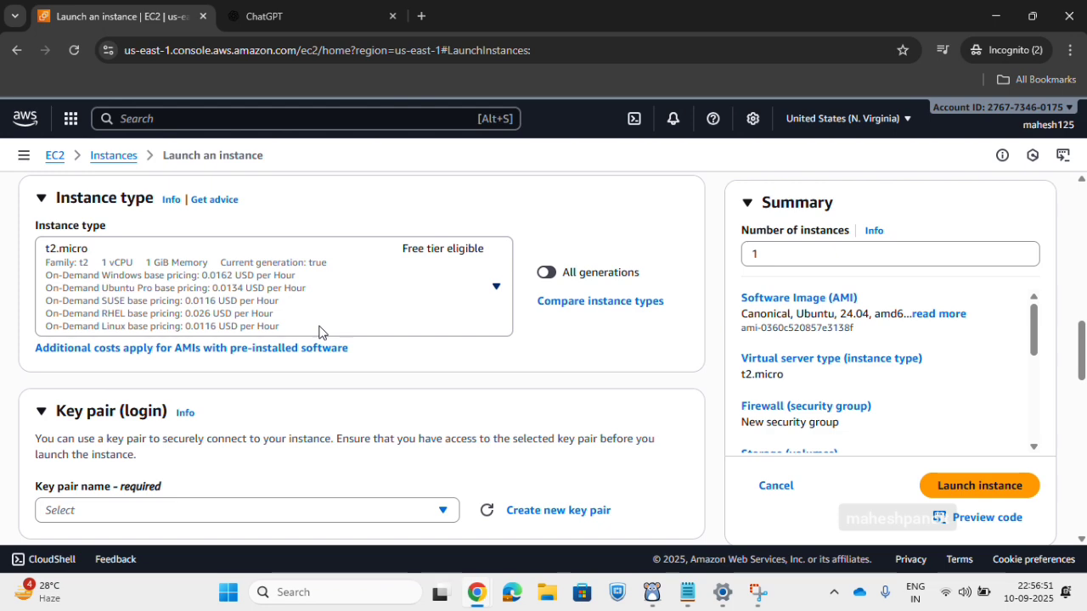
left_click(159, 266)
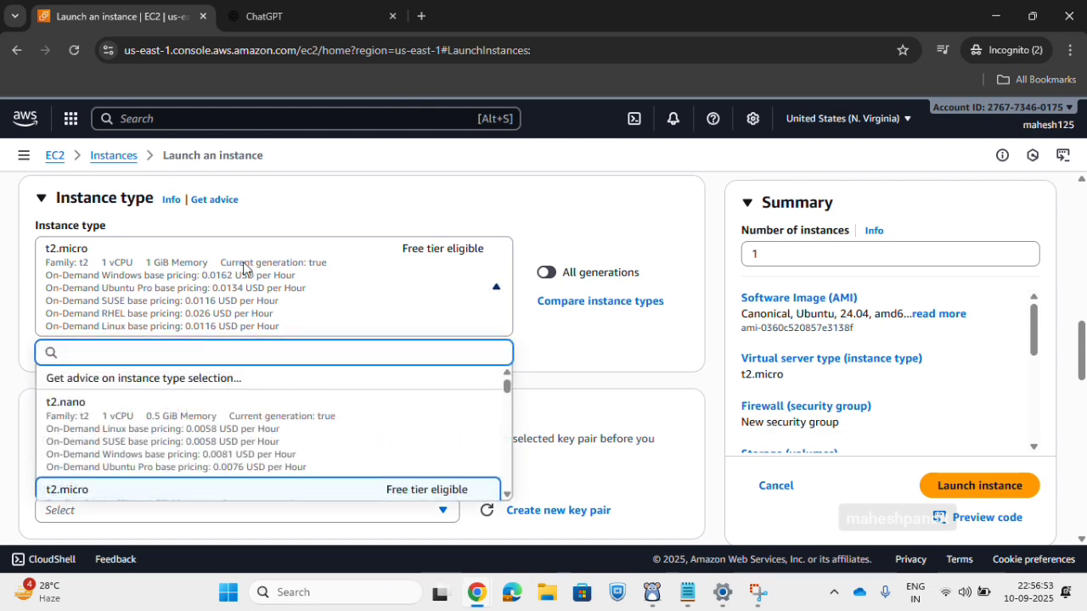
left_click(348, 216)
Set the key pair option to Proceed without a key pair (Not recommended).
scroll(297, 340, "down", 2)
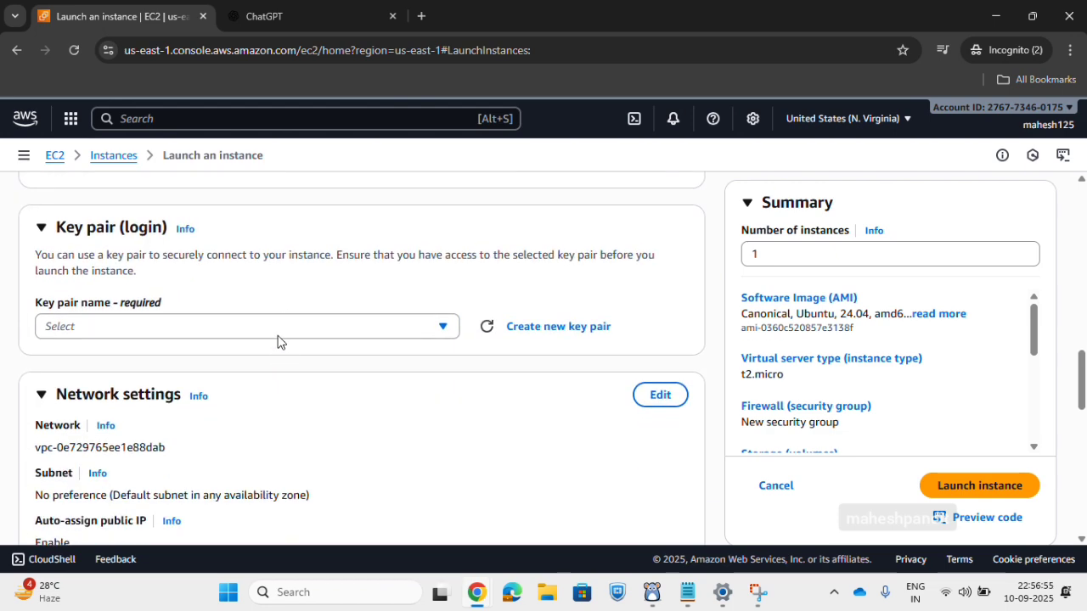
left_click(284, 328)
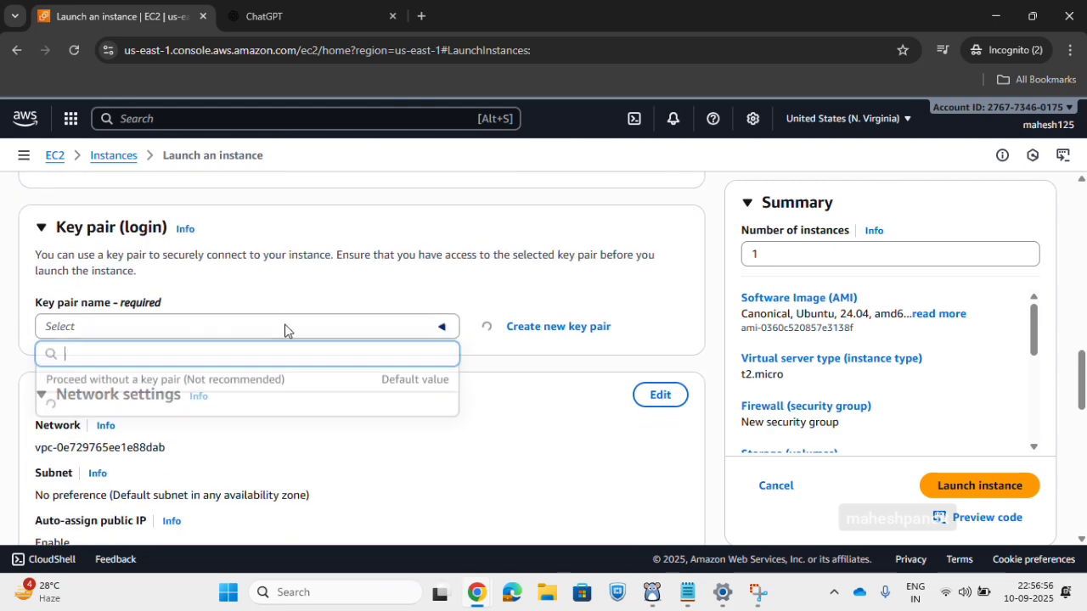
left_click(161, 382)
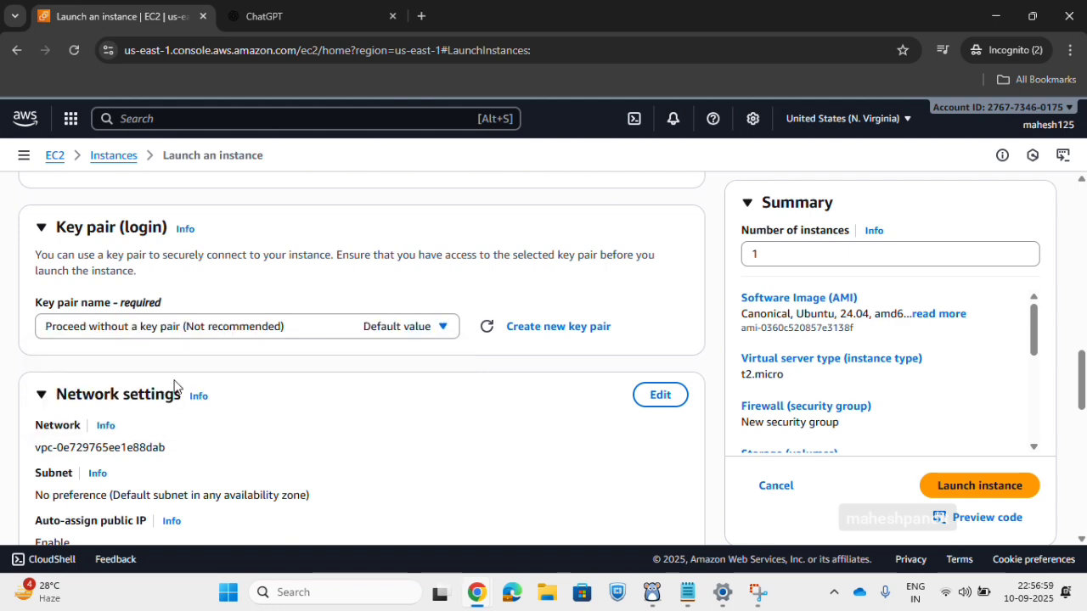
Allow HTTPS and HTTP traffic from the internet in the new security group and launch one instance.
scroll(365, 399, "down", 4)
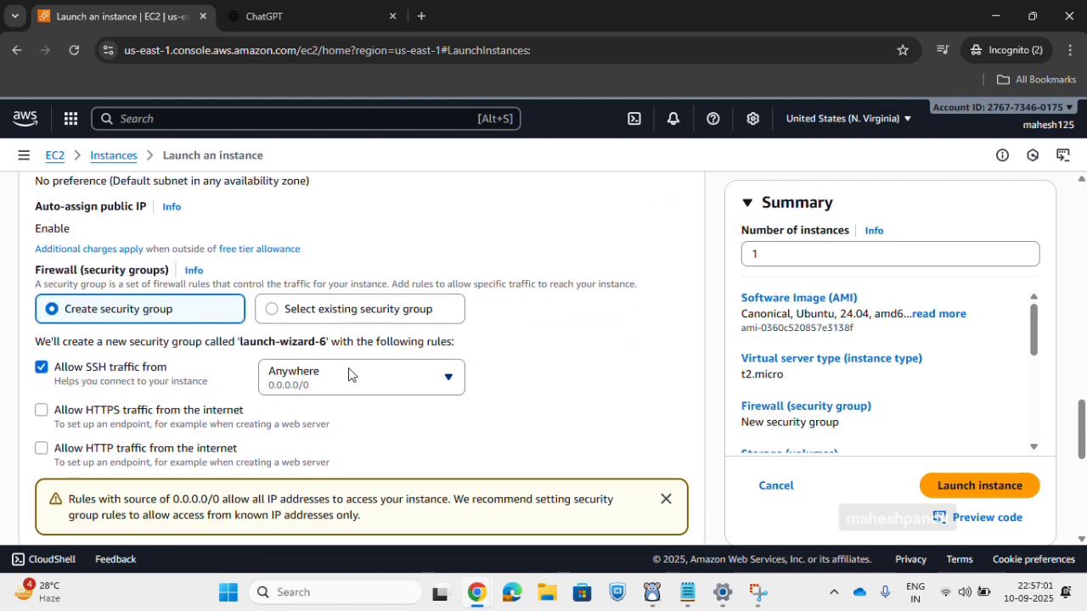
left_click(41, 400)
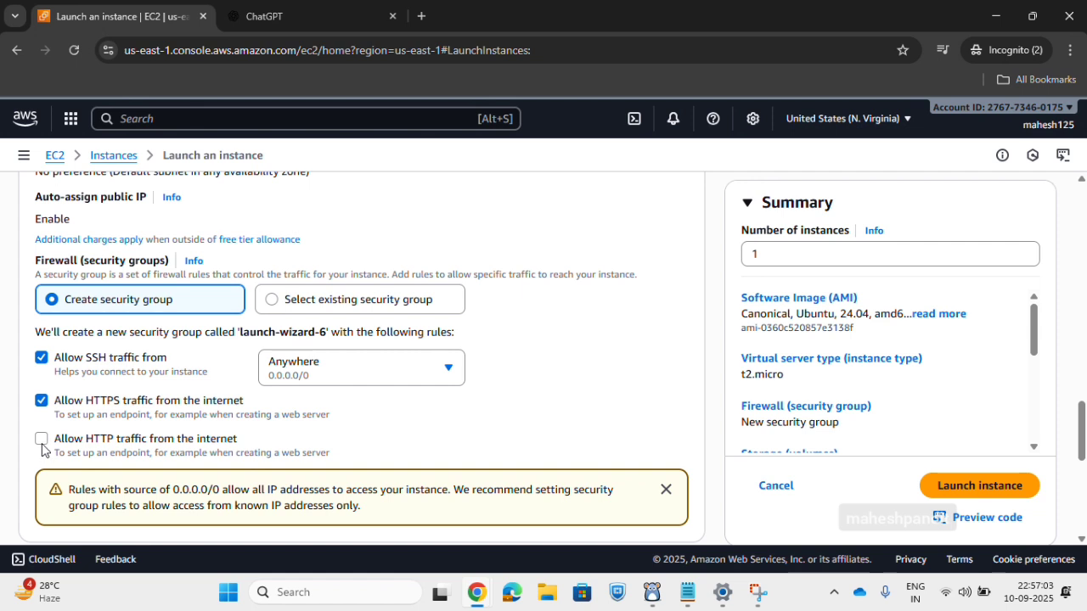
left_click(42, 439)
left_click(793, 251)
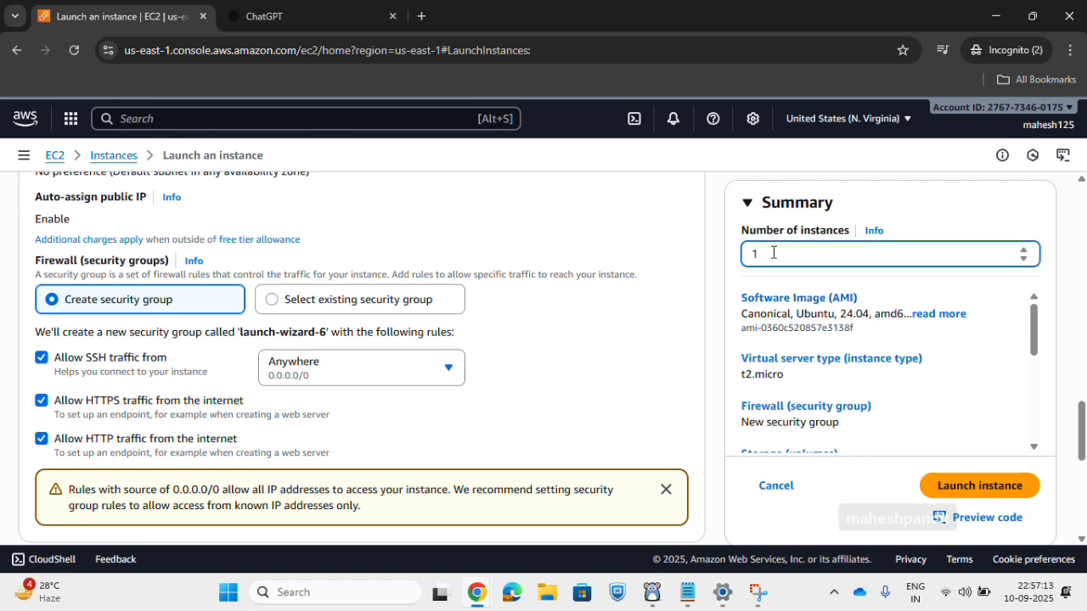
left_click(946, 488)
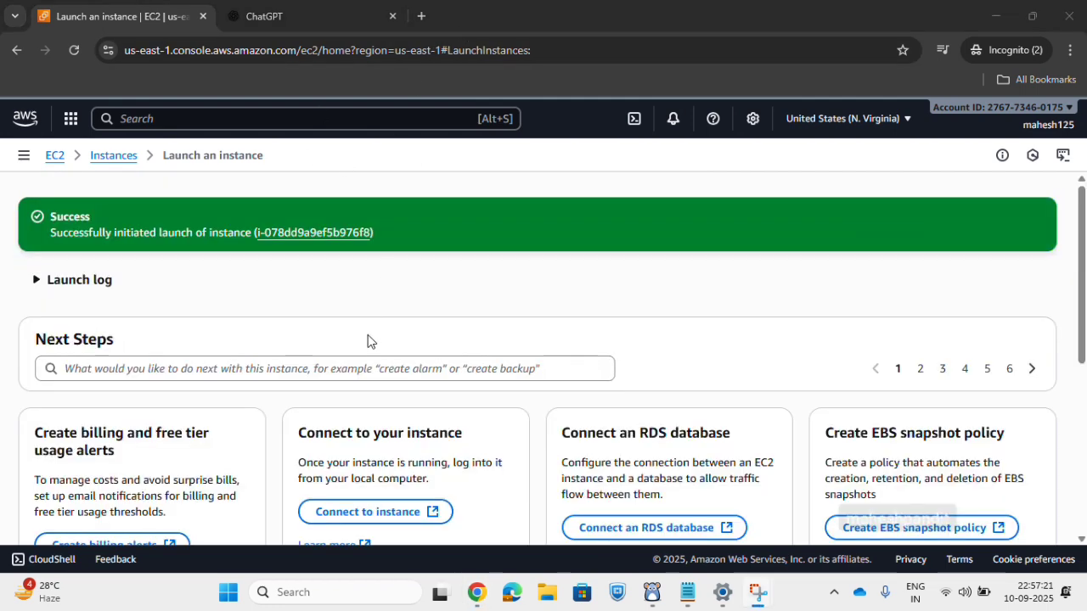
Find the launched Jenkins instance in the instances list and connect to it through EC2 Instance Connect using its public IP.
left_click(297, 233)
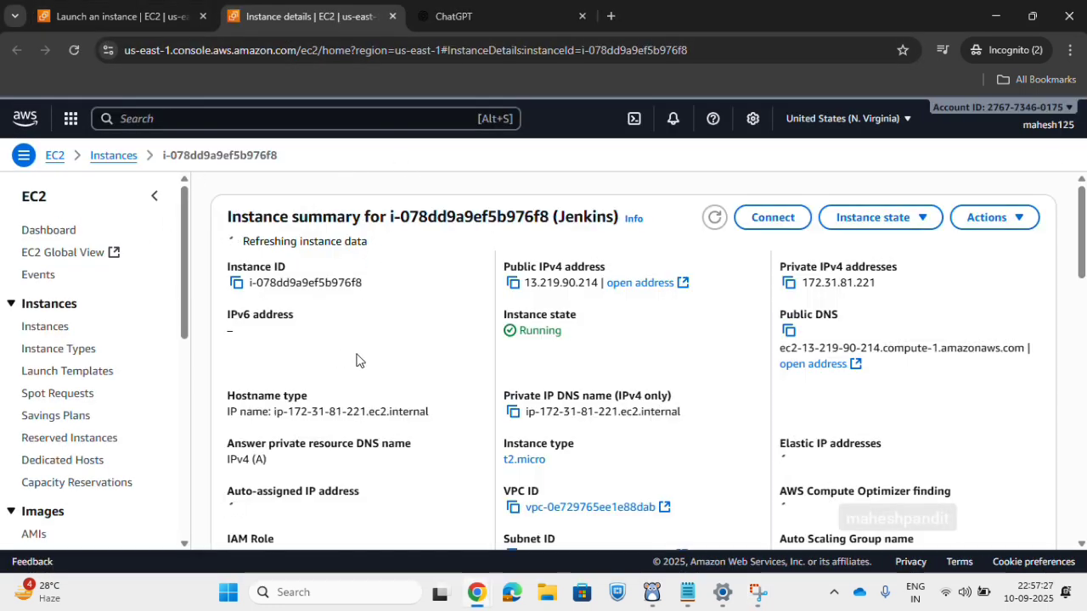
left_click(103, 159)
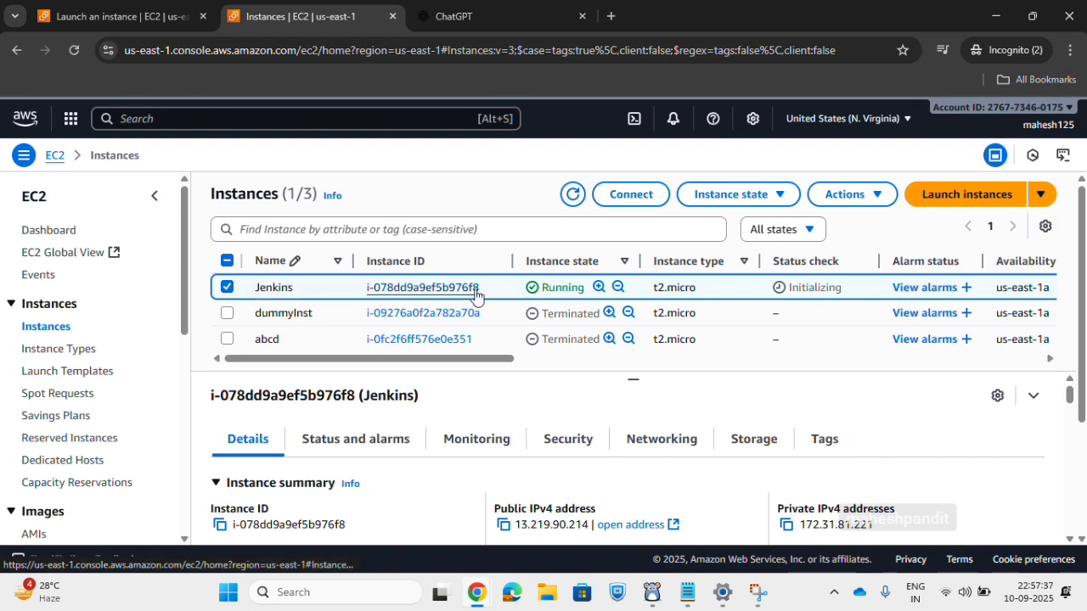
left_click(226, 289)
left_click(226, 288)
left_click(661, 194)
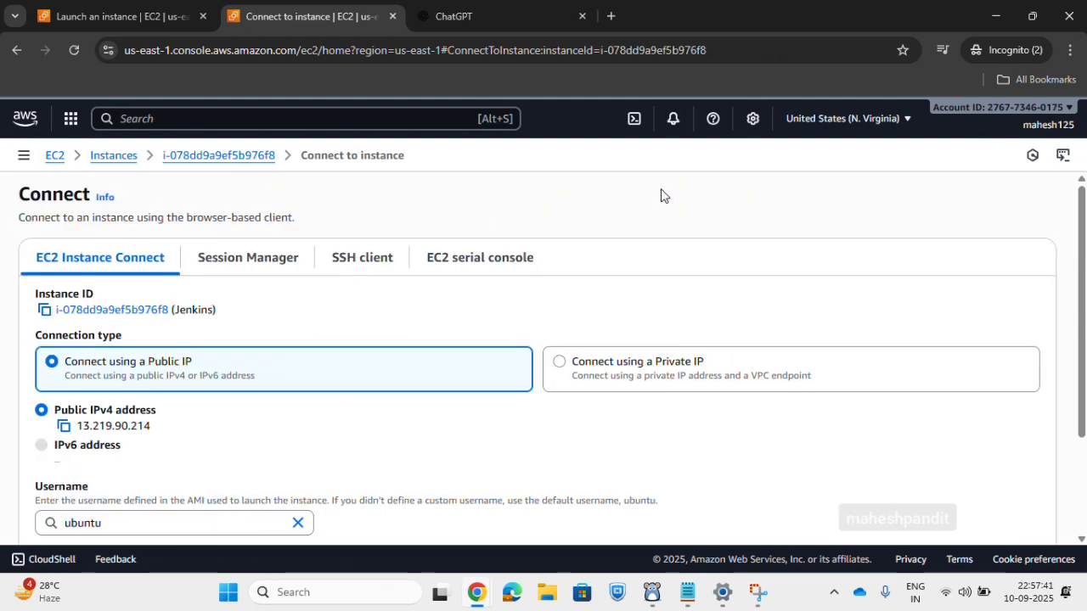
scroll(339, 356, "down", 2)
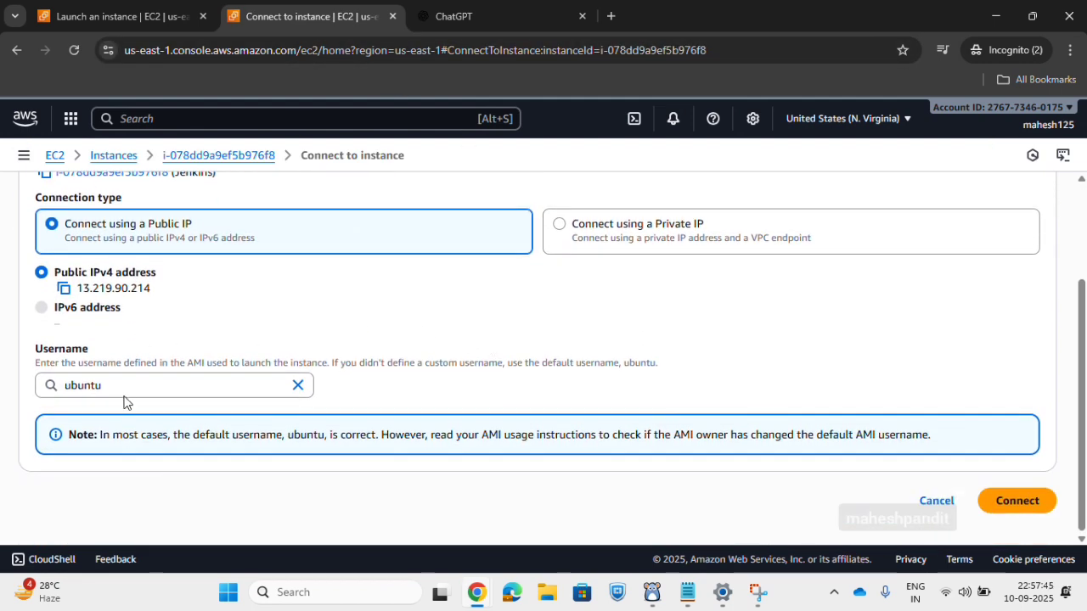
left_click(1016, 500)
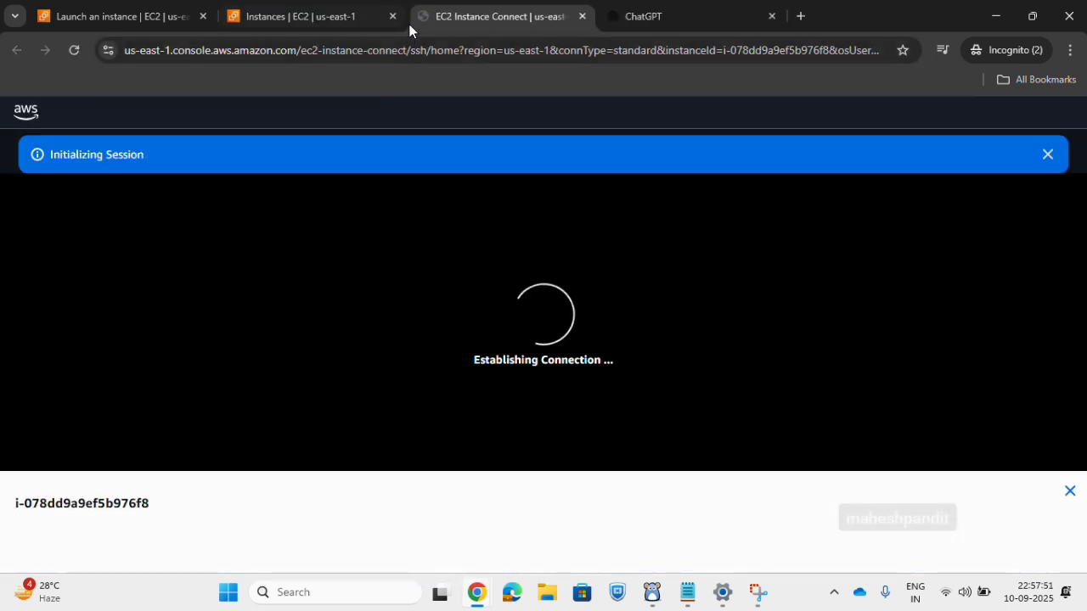
Make the EC2 Instance Connect tab the first browser tab and close the Launch an instance tab.
left_click_drag(421, 21, 83, 19)
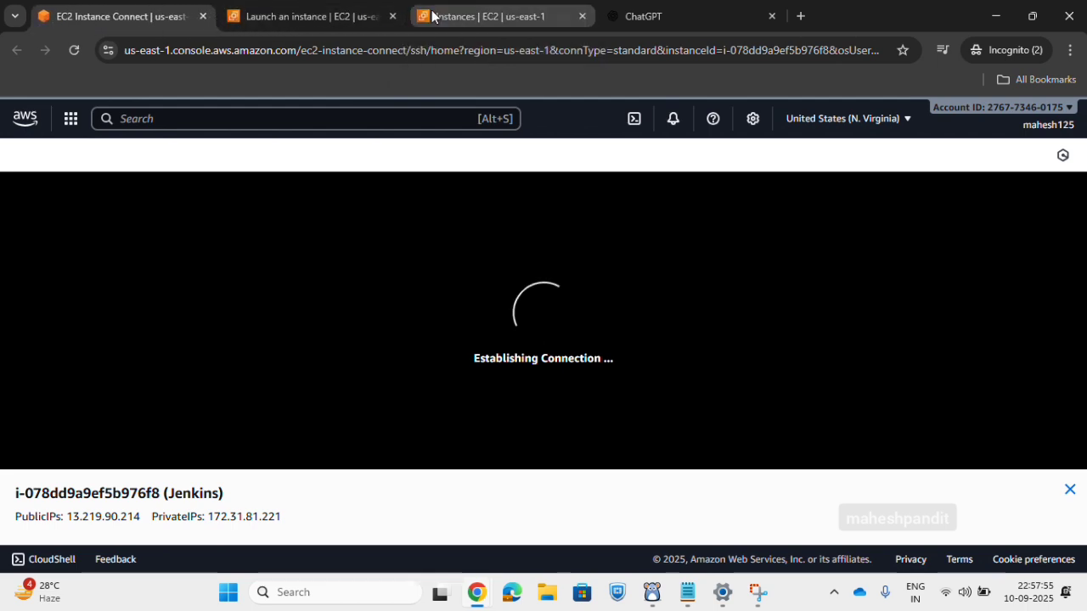
left_click(425, 17)
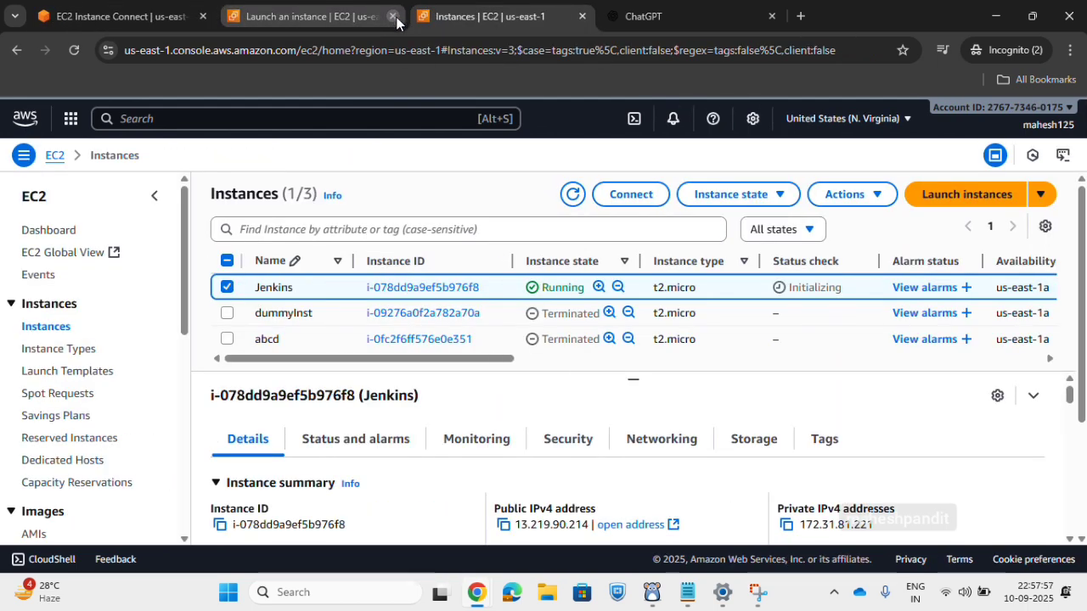
left_click(392, 16)
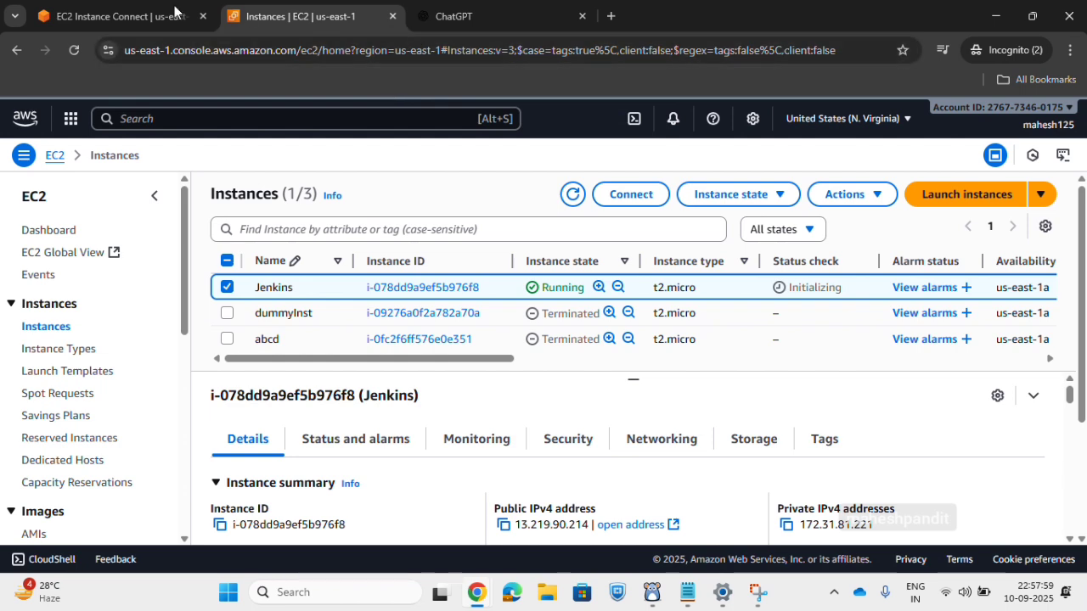
Return to the Jenkins instance's terminal session and run the clear command.
left_click(150, 19)
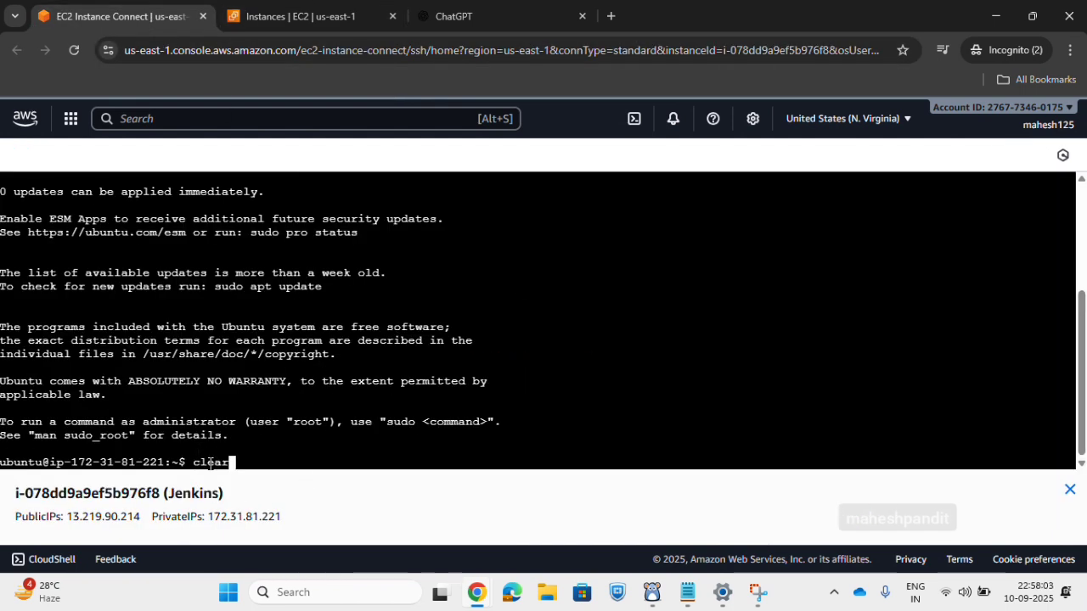
type("clear")
key("Return")
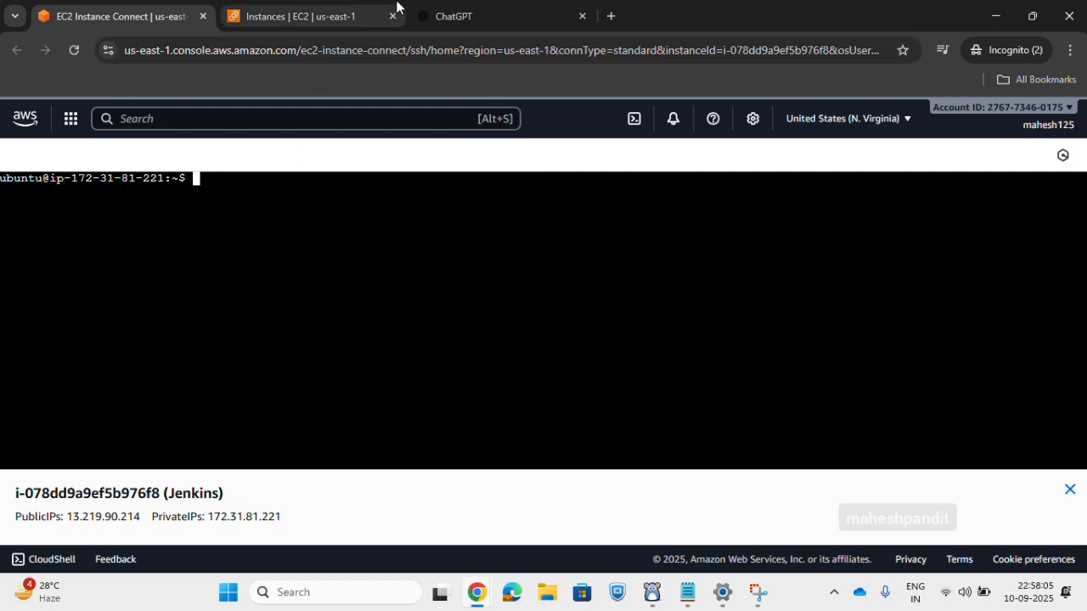
Switch to ChatGPT and ask "How to intall Jenkins on AWS".
left_click(425, 16)
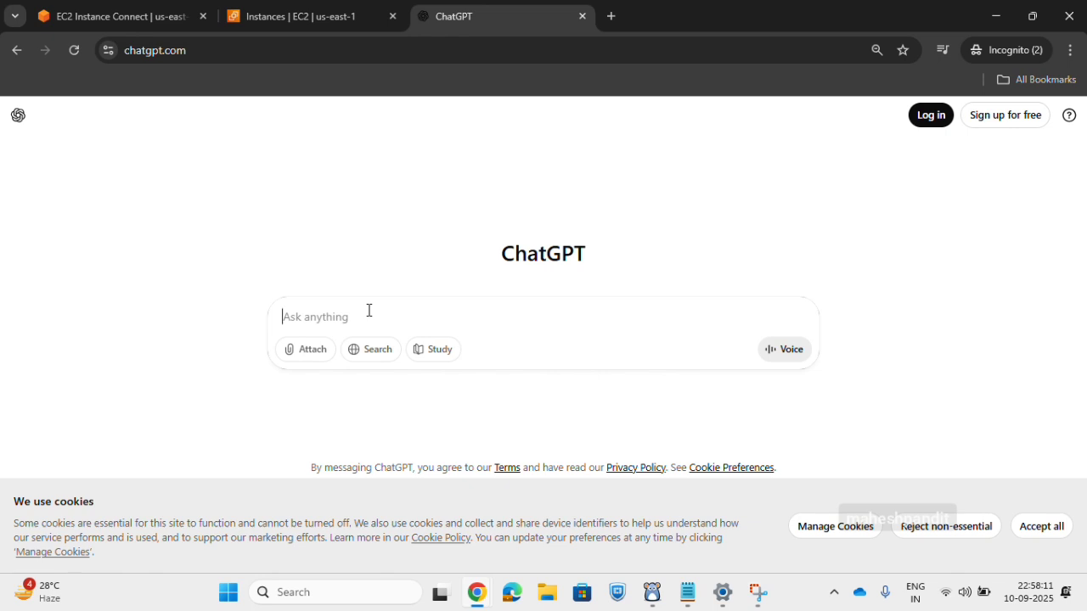
type("How to intall")
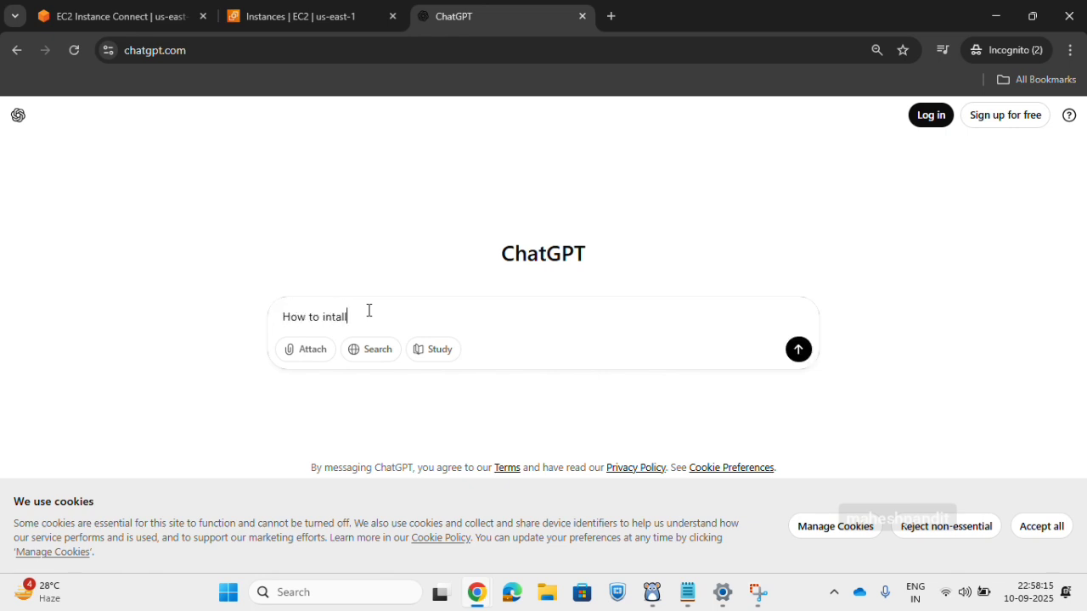
type(" Jenkins on AW")
key("Return")
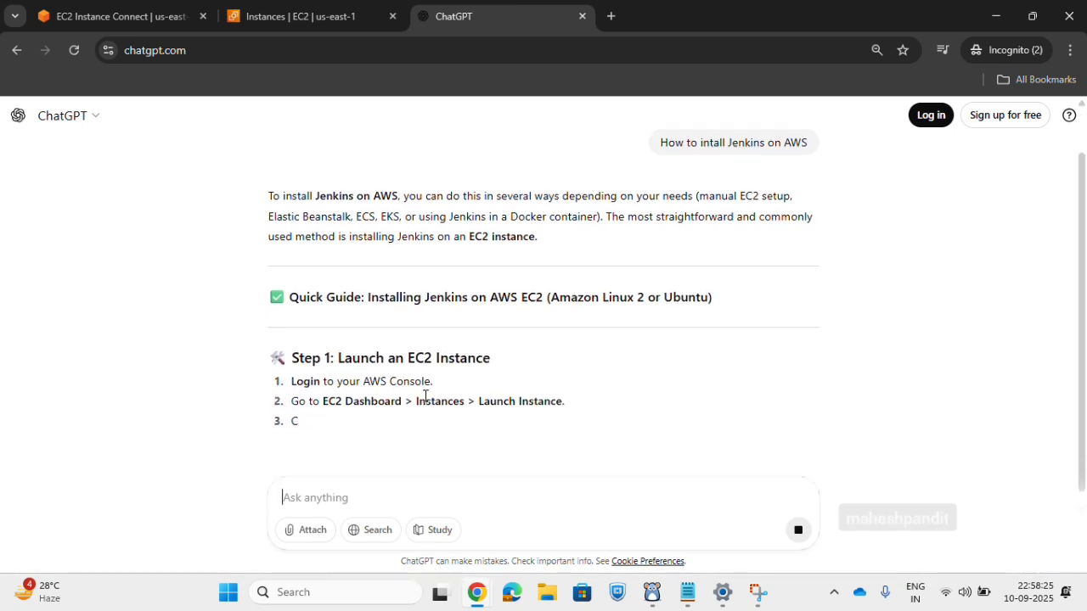
Compare the guide's Step 1 with the launched instance and place the ChatGPT tab directly after the EC2 Instance Connect tab.
left_click_drag(291, 343, 508, 353)
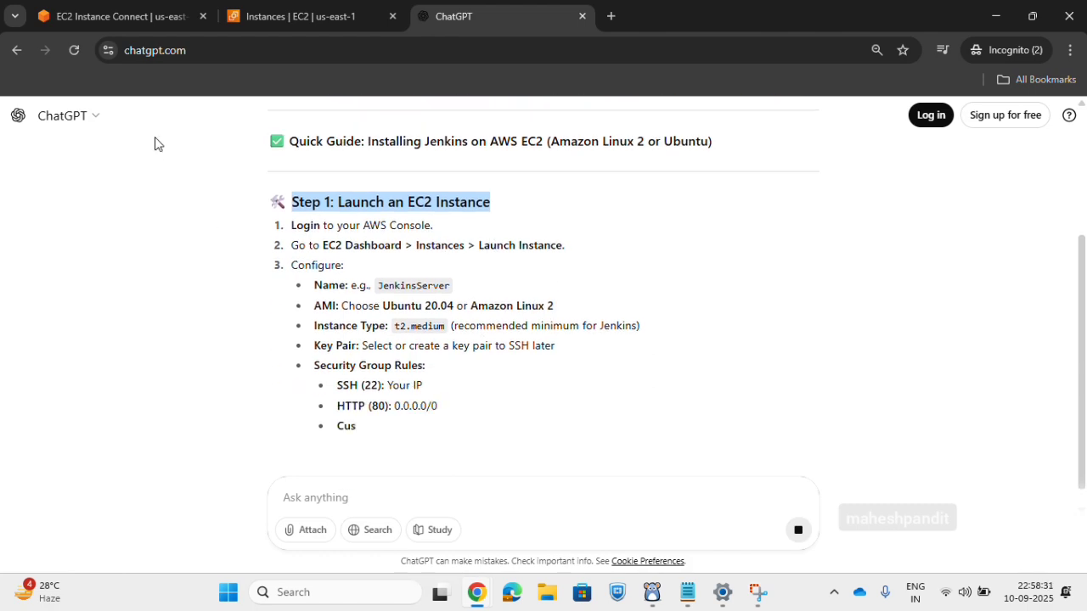
left_click(151, 19)
left_click(307, 24)
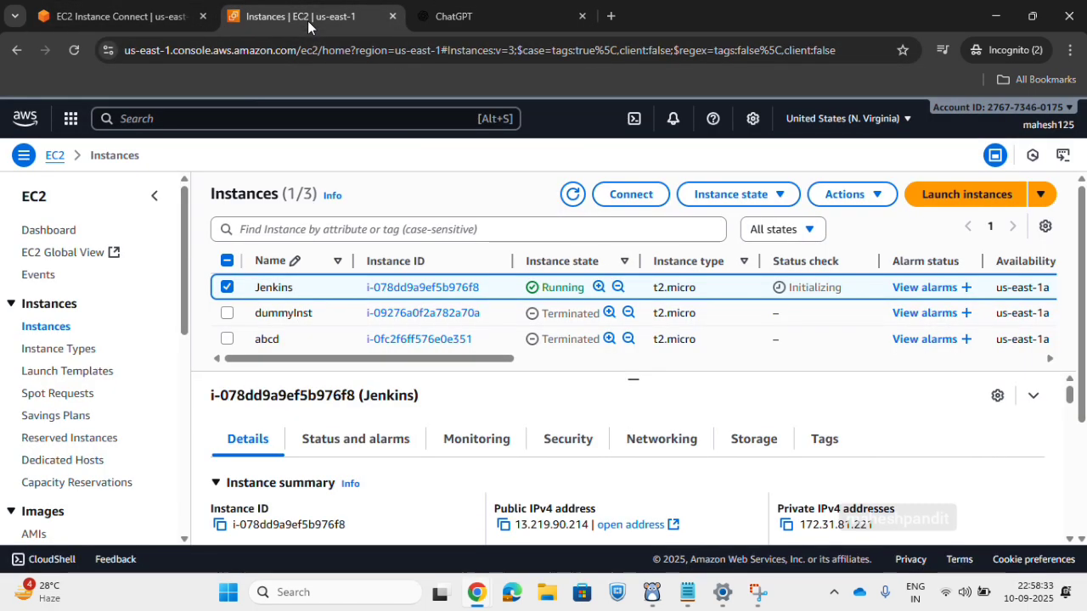
left_click(424, 16)
left_click_drag(423, 16, 286, 18)
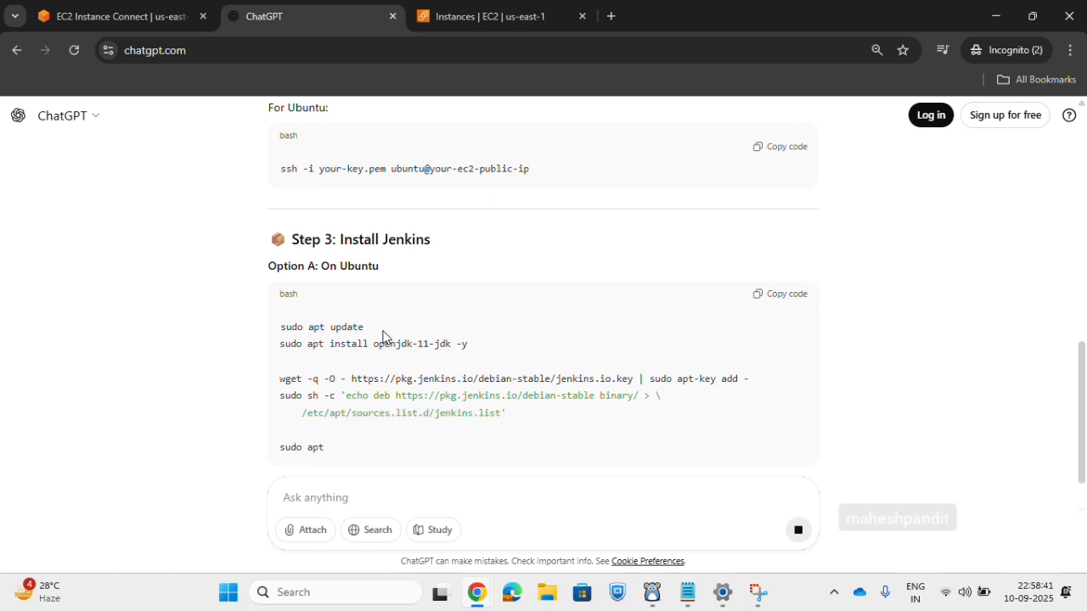
Read the guide's Step 2 on connecting via SSH and Step 3 on installing Jenkins on Ubuntu.
scroll(298, 252, "up", 1)
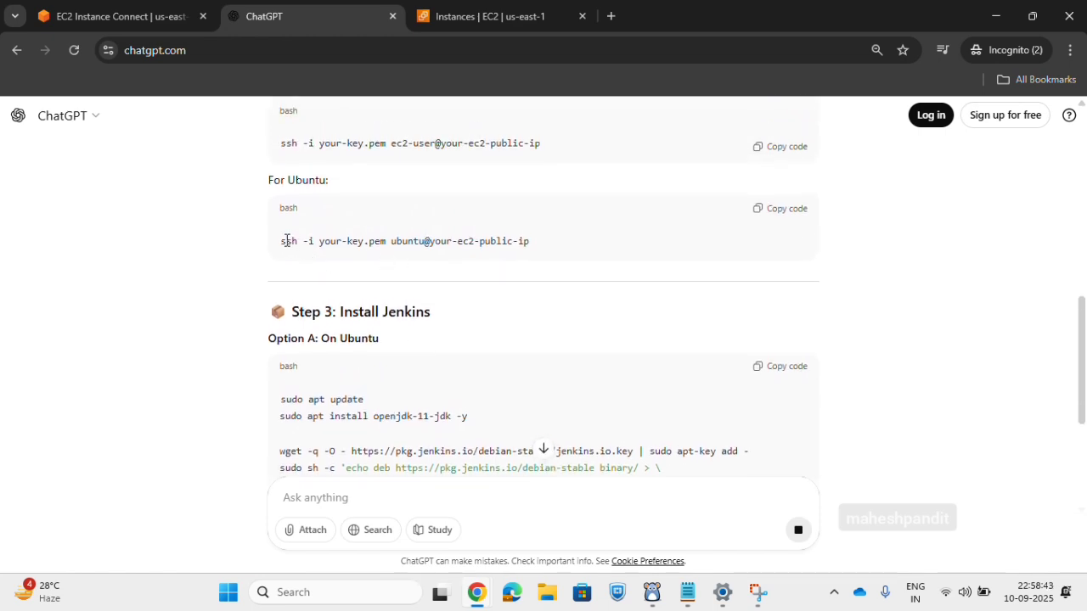
scroll(291, 254, "up", 1)
left_click_drag(281, 227, 570, 229)
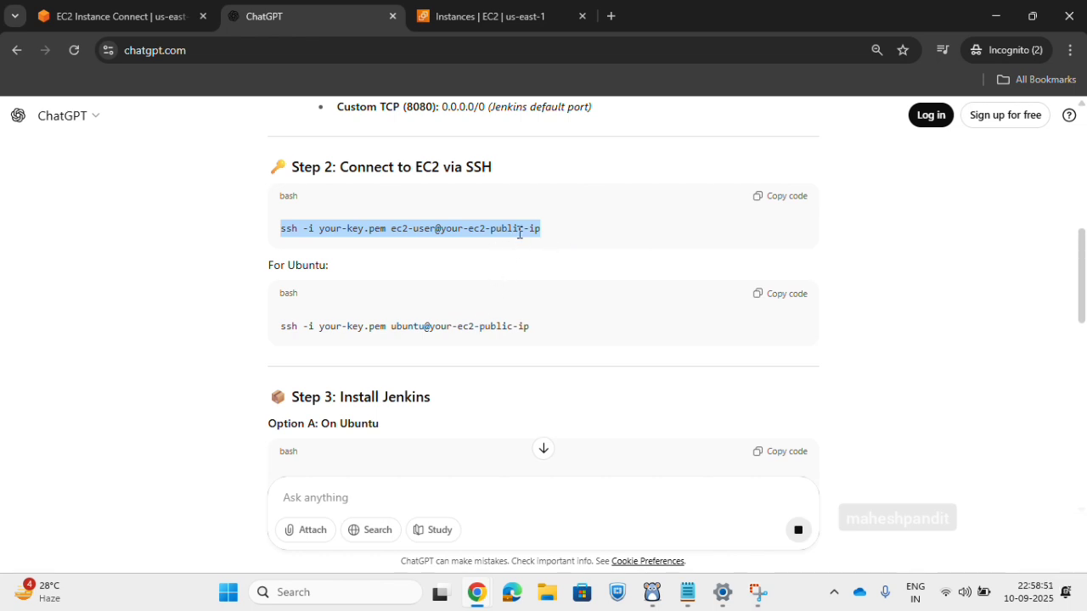
scroll(360, 336, "down", 2)
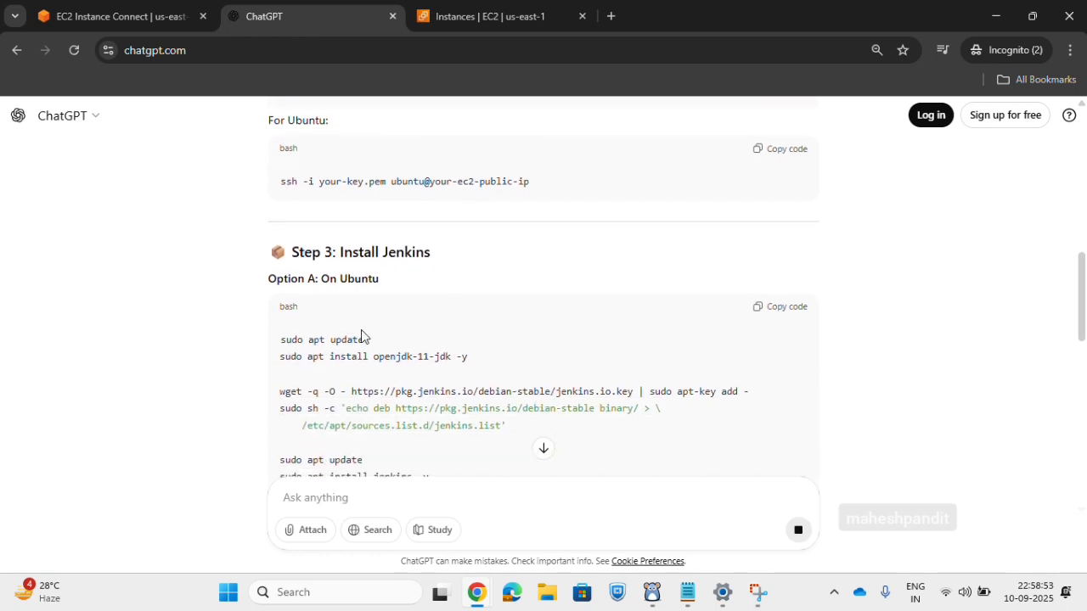
left_click_drag(290, 245, 500, 263)
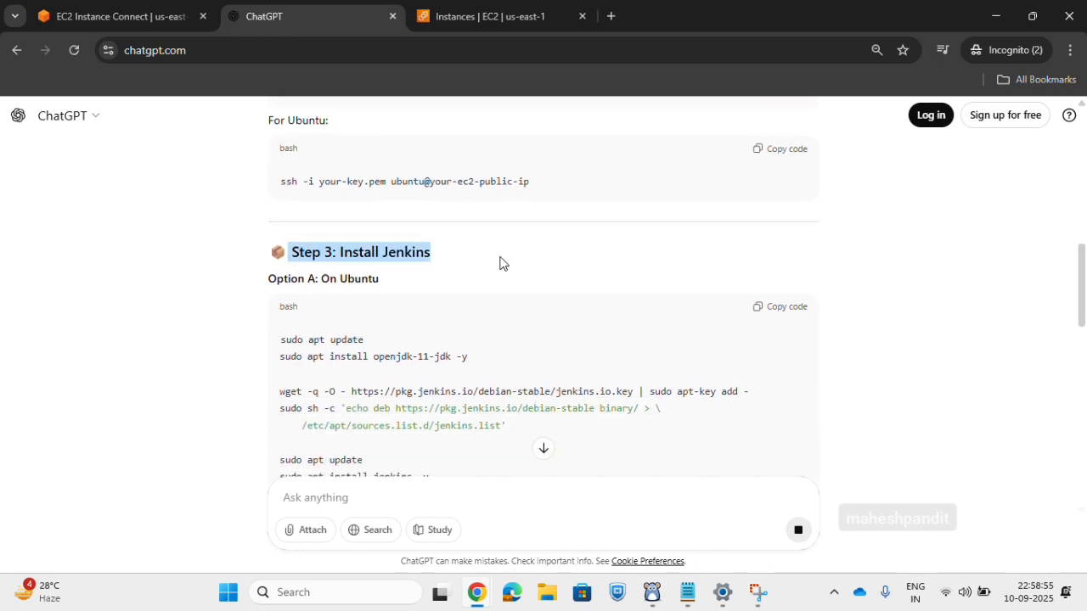
Copy the guide's Ubuntu commands sudo apt update and sudo apt install openjdk-11-jdk -y into the Jenkins instance's terminal.
scroll(501, 266, "down", 1)
left_click_drag(278, 308, 509, 327)
key("ctrl+c")
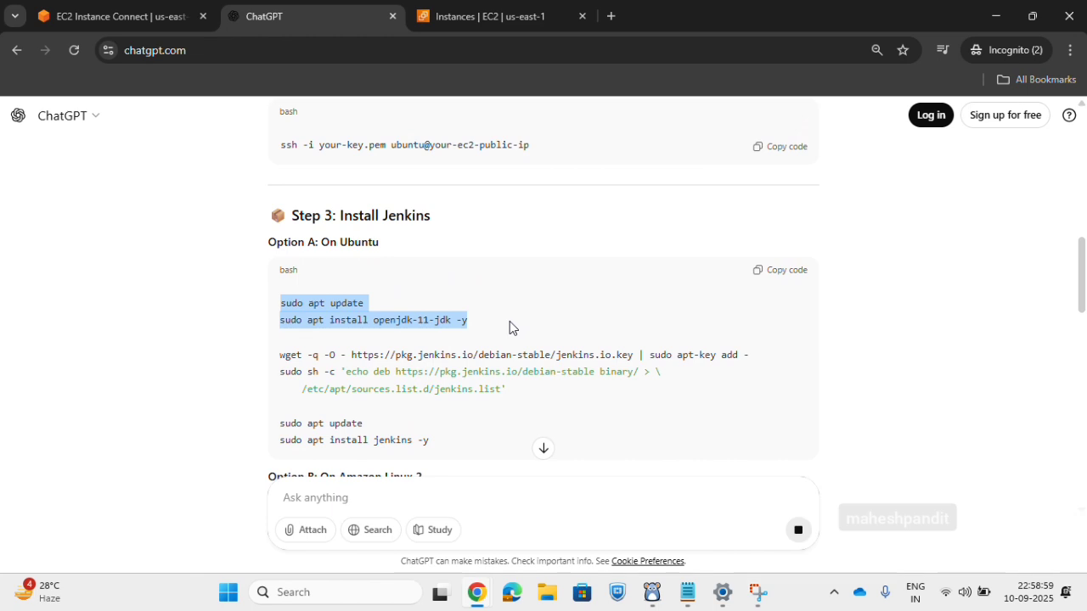
left_click(509, 322)
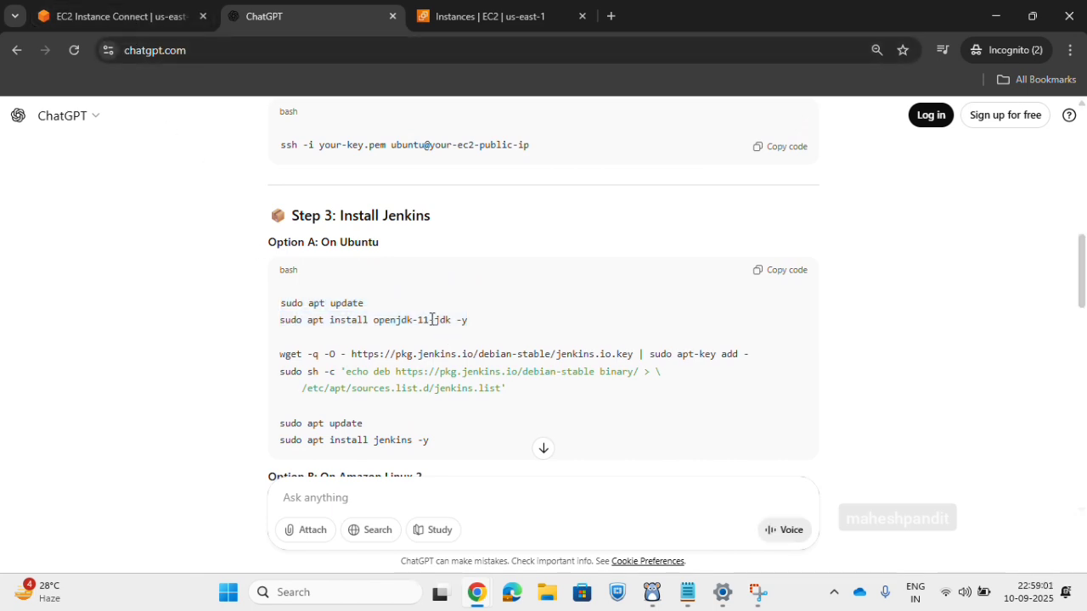
left_click(165, 18)
right_click(212, 180)
left_click(298, 339)
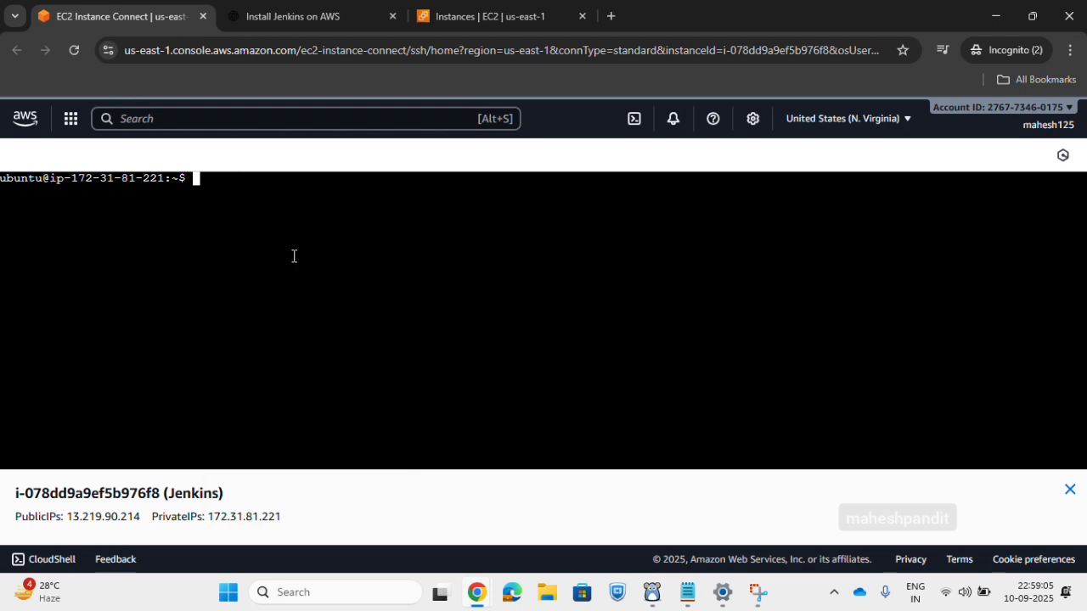
Change the Java package in the pasted command to openjdk-17-jdk and run the installation.
key("Left")
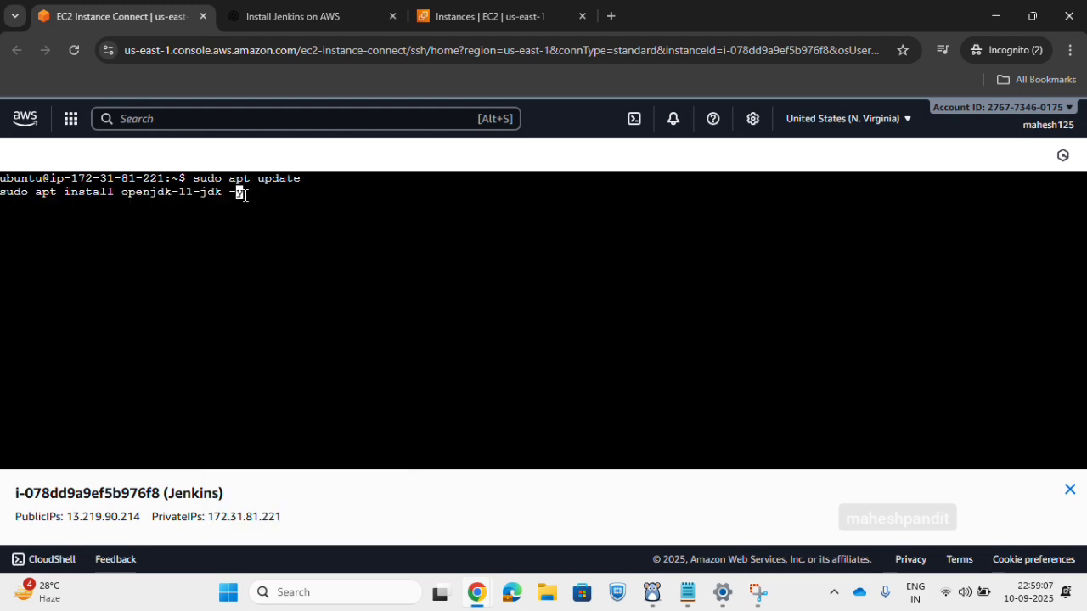
key("Left")
key("Left")
key("BackSpace")
type("7")
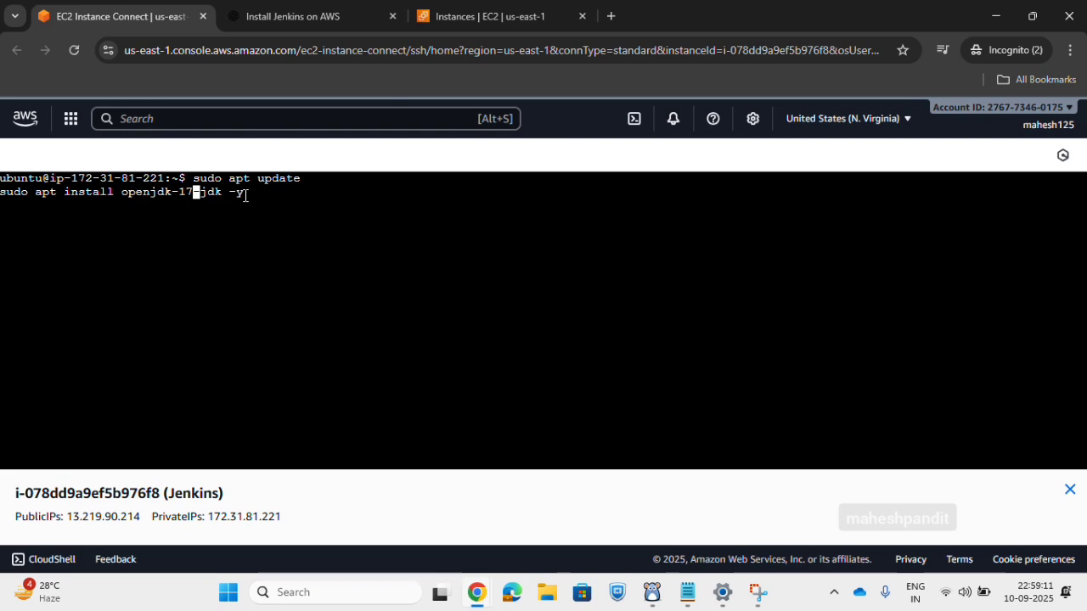
key("Return")
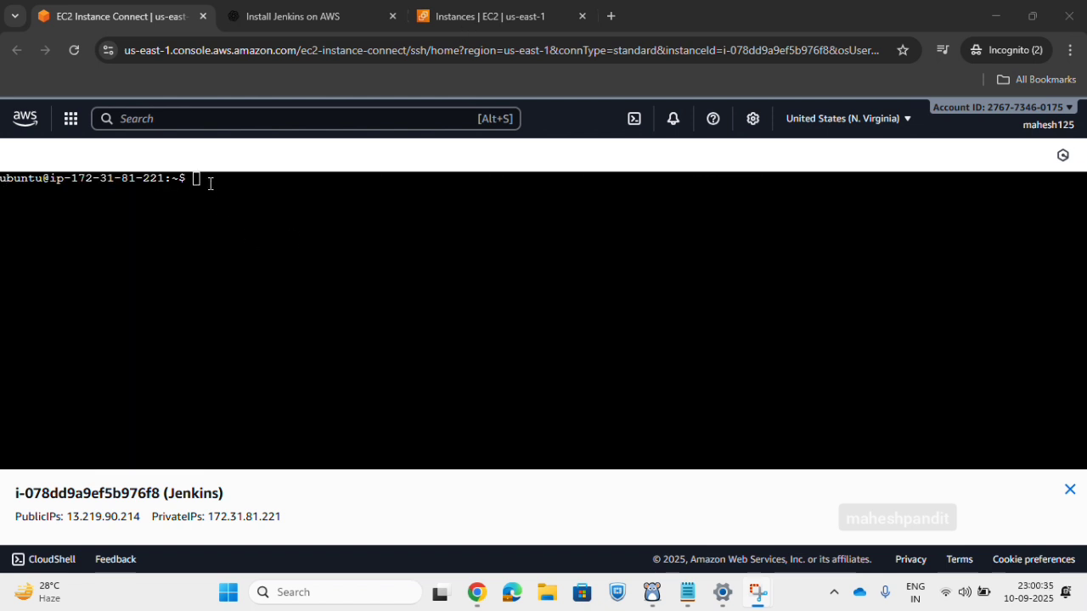
Check the installed Java version with java --version.
left_click(219, 188)
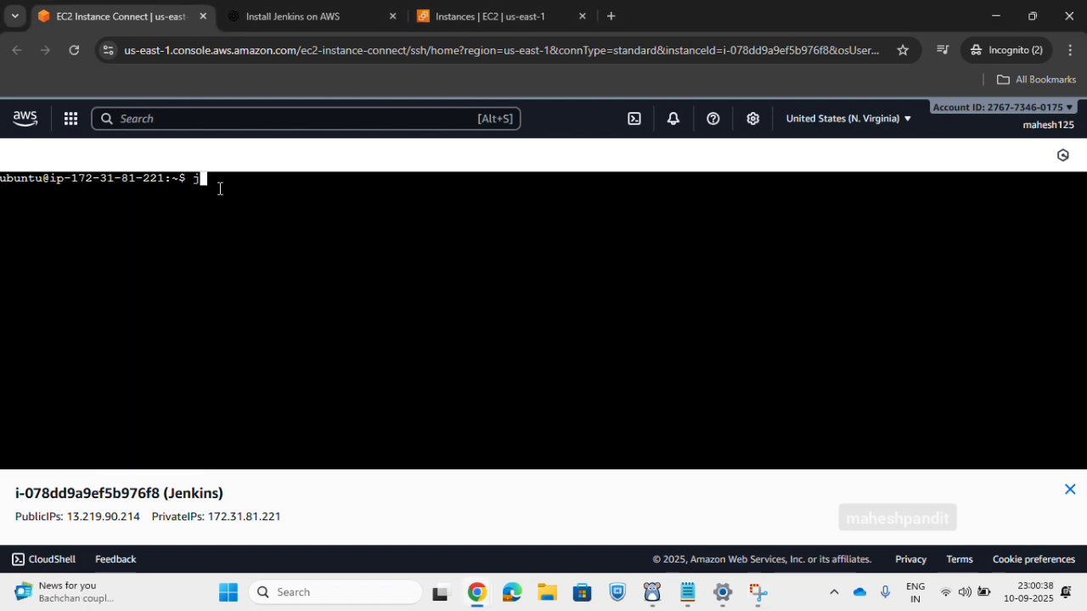
type("java --version")
key("Return")
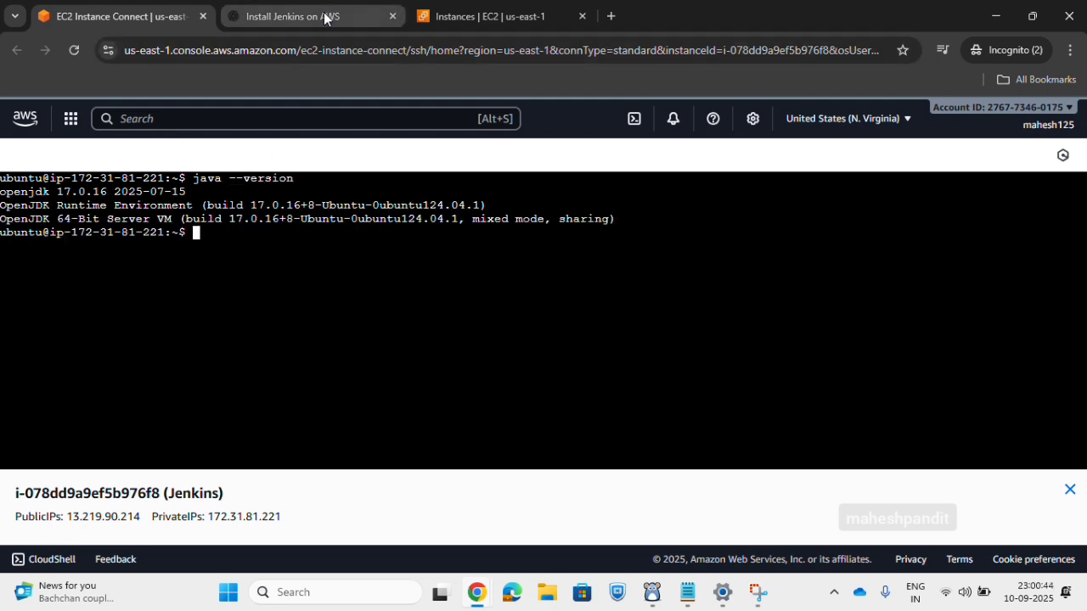
Copy the guide's Ubuntu commands for adding the Jenkins repository and installing Jenkins, and run them in the instance's terminal.
left_click(297, 16)
left_click(416, 353)
left_click_drag(438, 368, 276, 286)
right_click(329, 283)
left_click(349, 301)
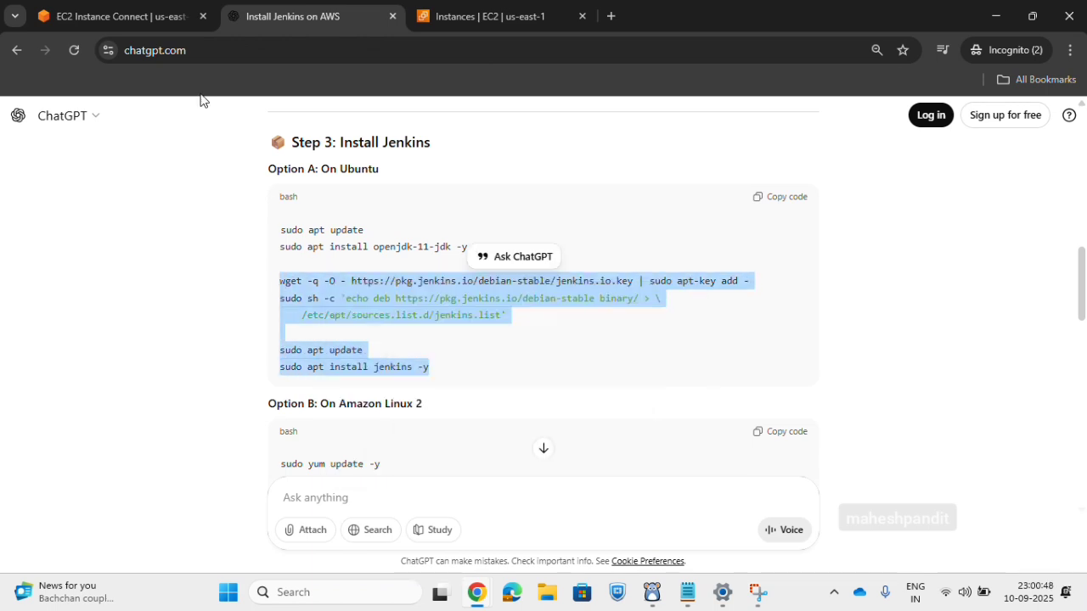
left_click(119, 16)
right_click(221, 233)
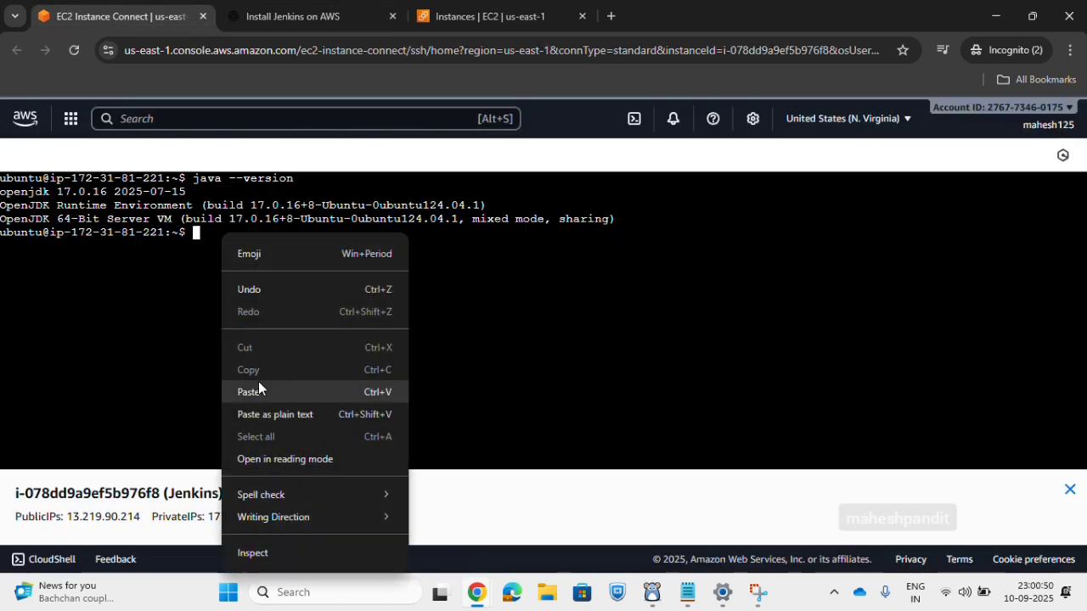
left_click(258, 387)
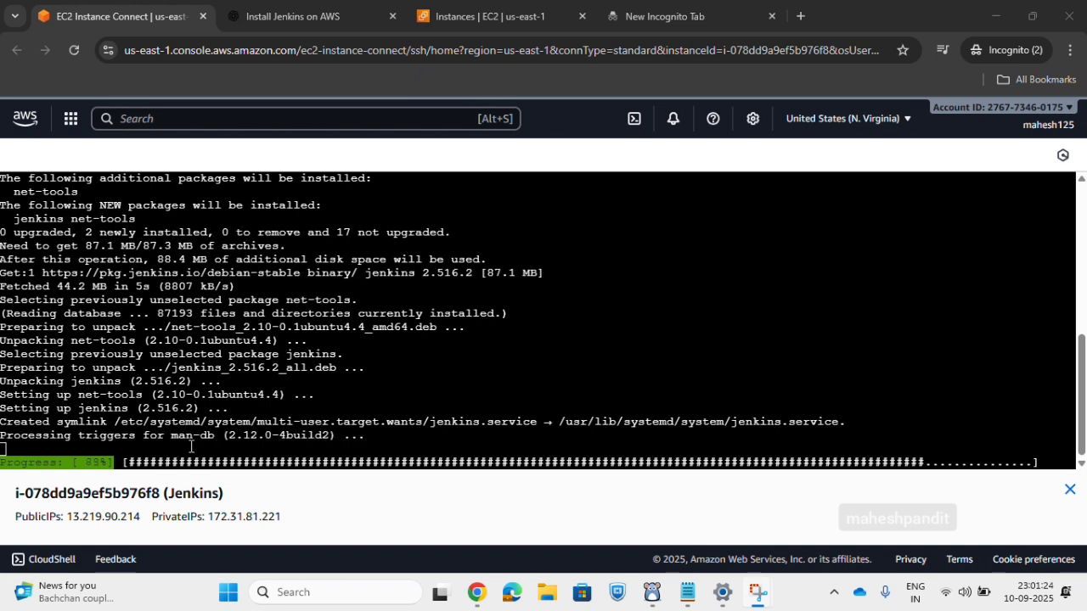
Review the guide's Ubuntu and Amazon Linux 2 installation options in Step 3 and the Start Jenkins commands in Step 4.
left_click(326, 22)
scroll(439, 396, "down", 3)
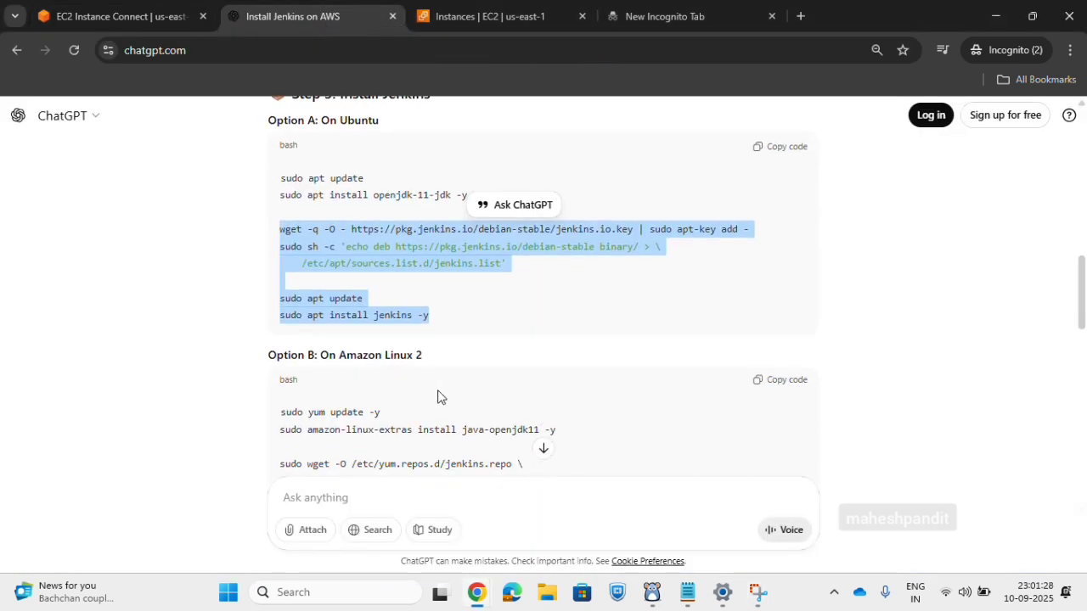
scroll(439, 397, "down", 3)
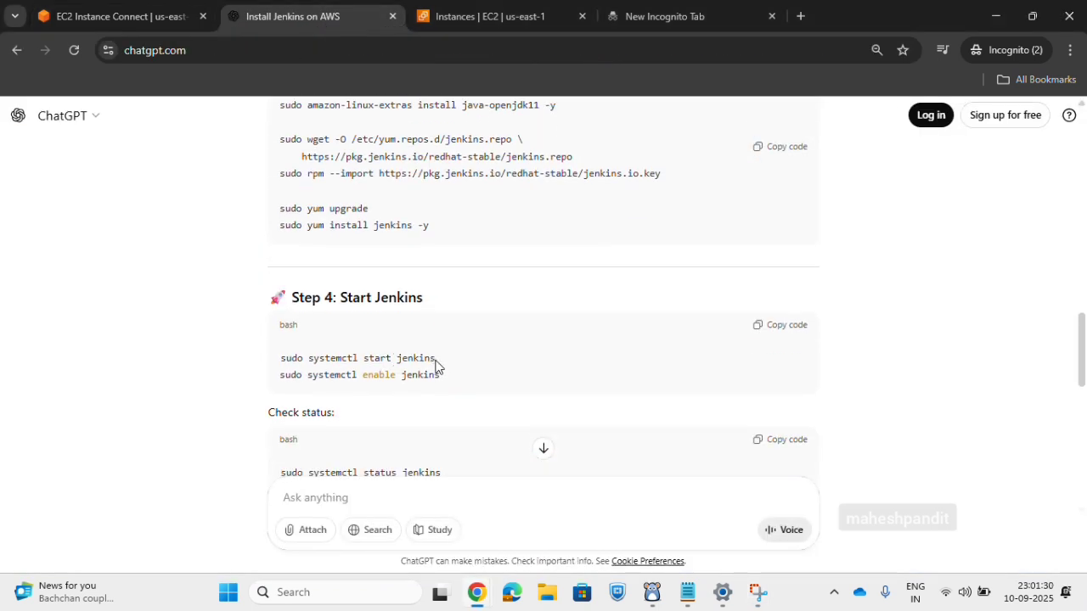
left_click_drag(436, 365, 288, 381)
scroll(376, 304, "up", 5)
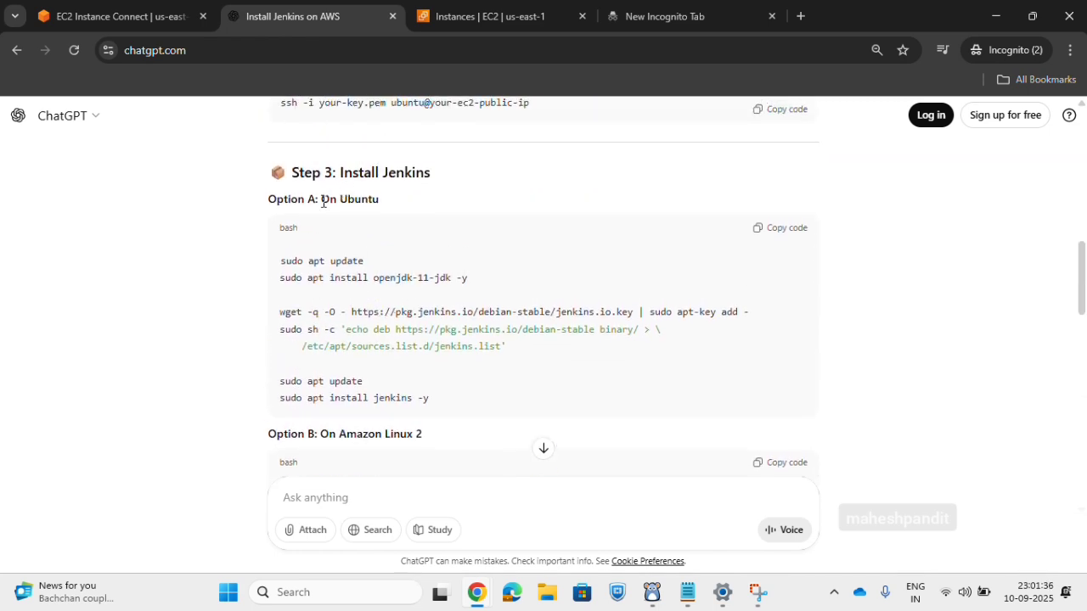
mouse_move(323, 201)
left_mouse_down()
mouse_move(427, 204)
mouse_move(340, 208)
mouse_move(329, 197)
left_mouse_up()
scroll(396, 292, "down", 4)
scroll(396, 292, "up", 1)
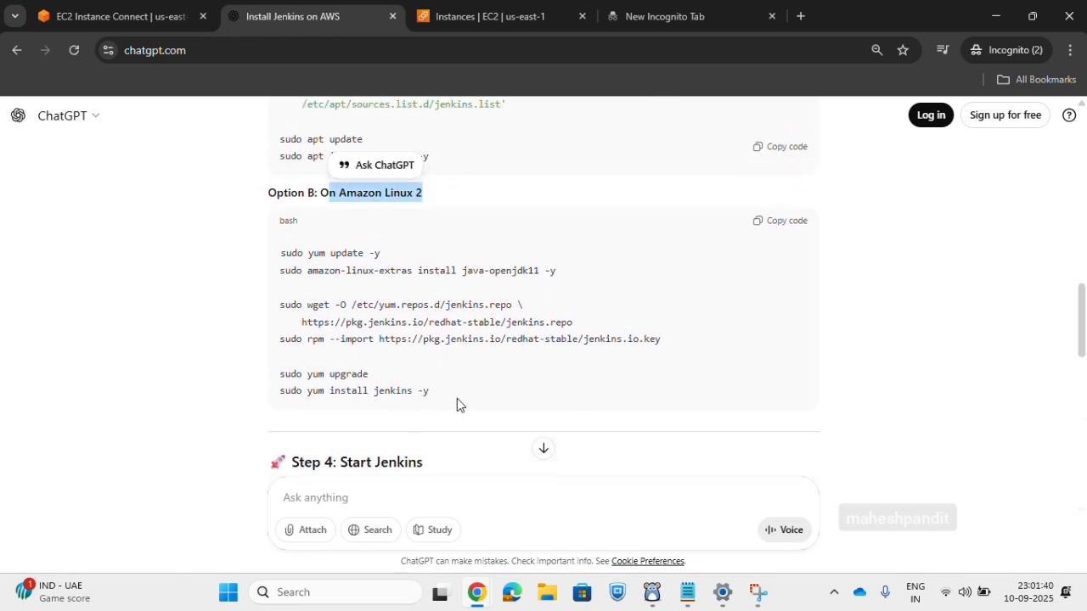
left_click_drag(457, 398, 302, 292)
scroll(315, 308, "down", 3)
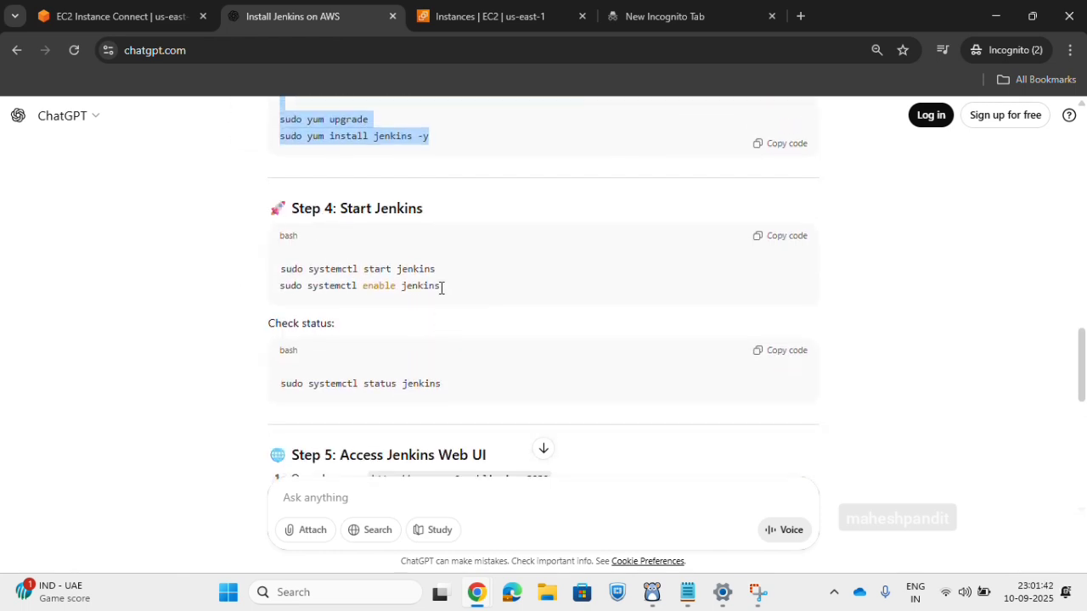
Copy the guide's systemctl start and enable commands for Jenkins and run them in the cleared instance terminal.
left_click_drag(441, 288, 276, 269)
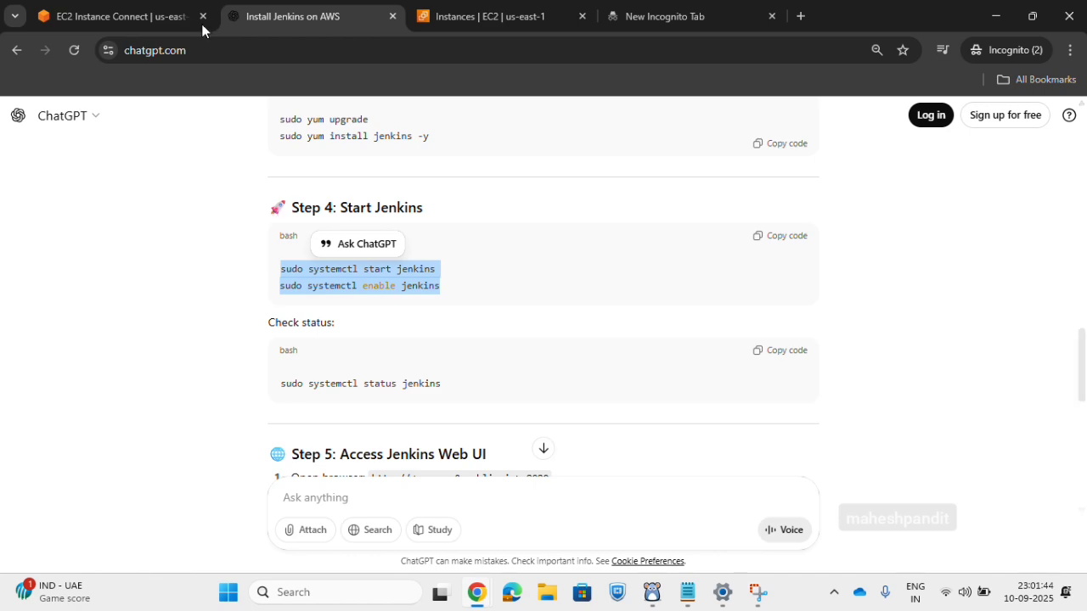
left_click(148, 19)
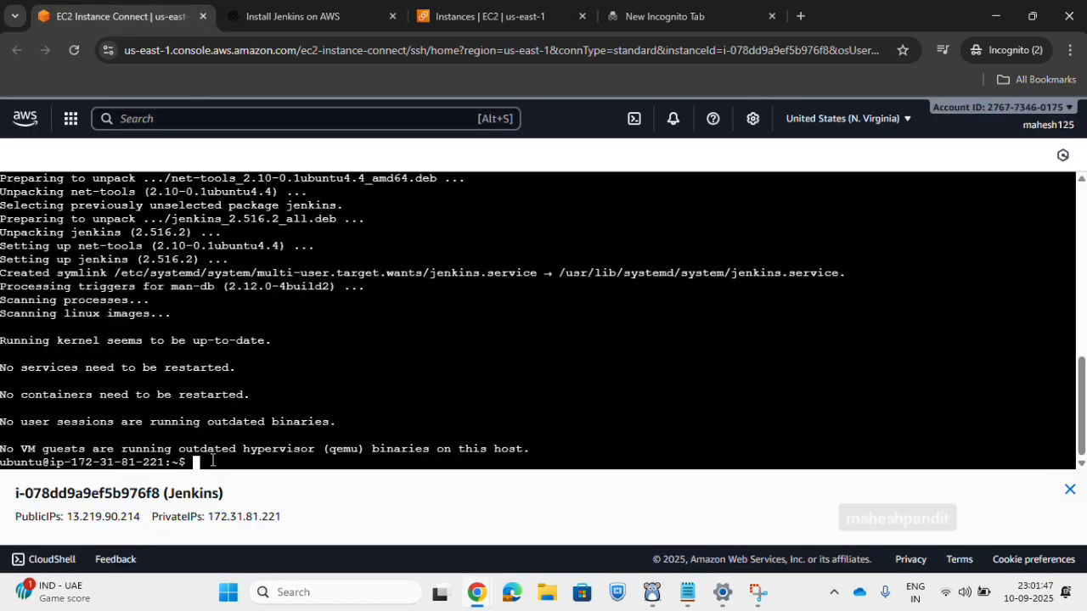
type("clear")
key("Return")
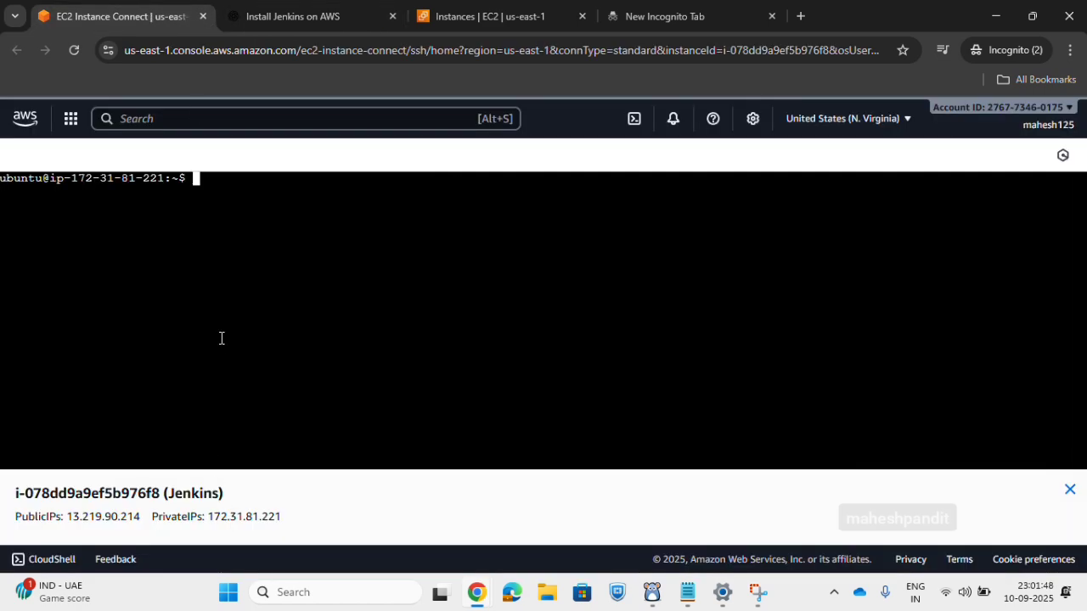
right_click(211, 172)
left_click(201, 189)
right_click(204, 180)
left_click(264, 340)
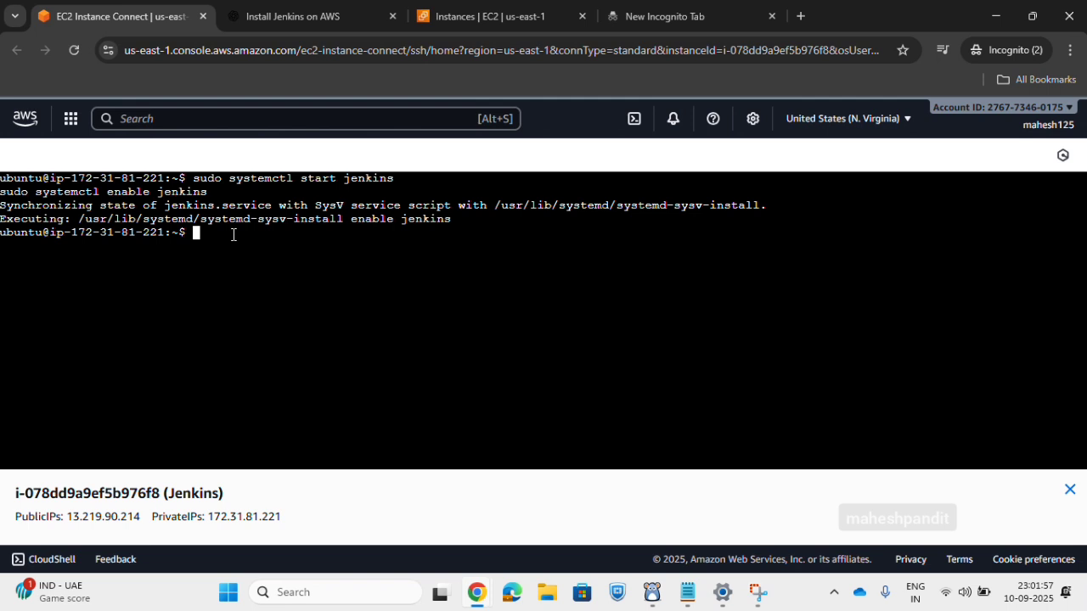
Run sudo systemctl status jenkins and examine the service's active and preset states.
type("sudo systemctl ")
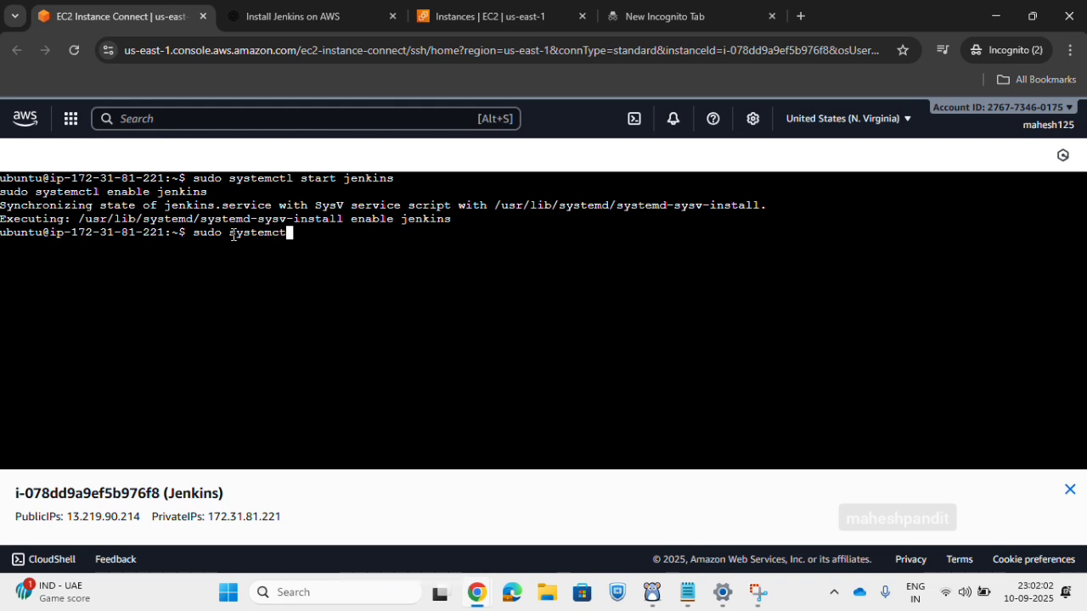
type("status jenkins")
key("Return")
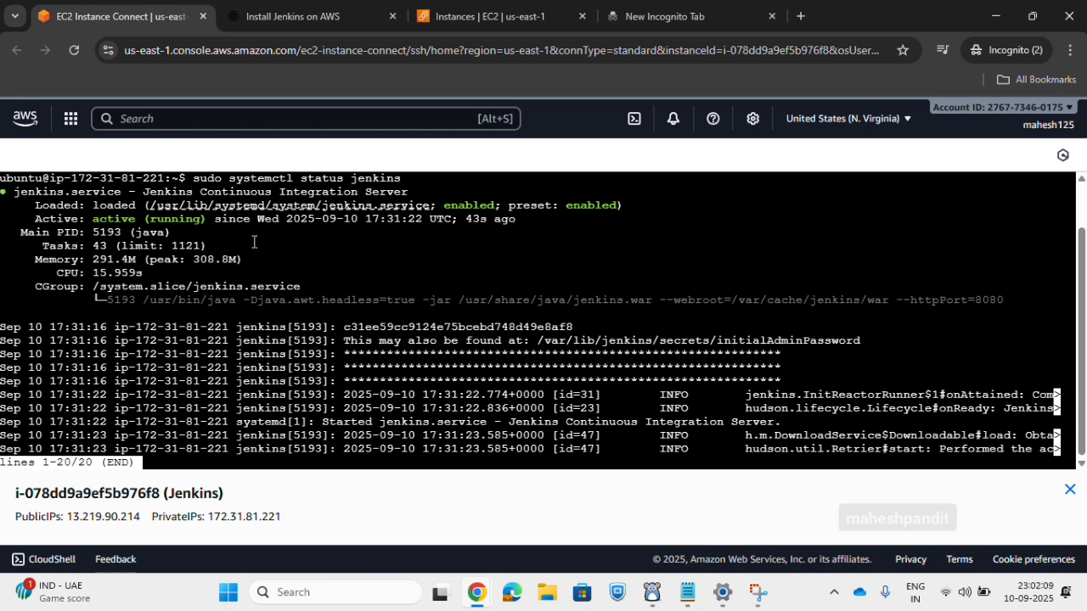
left_click_drag(92, 218, 207, 219)
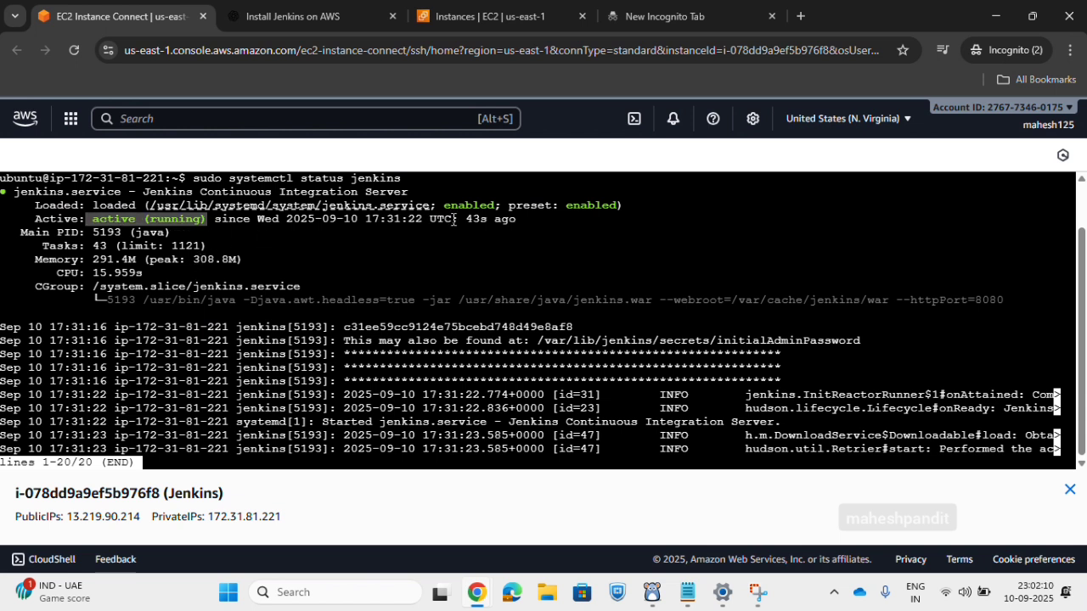
left_click_drag(567, 207, 682, 208)
Quit the service status output and clear the terminal.
left_click(164, 468)
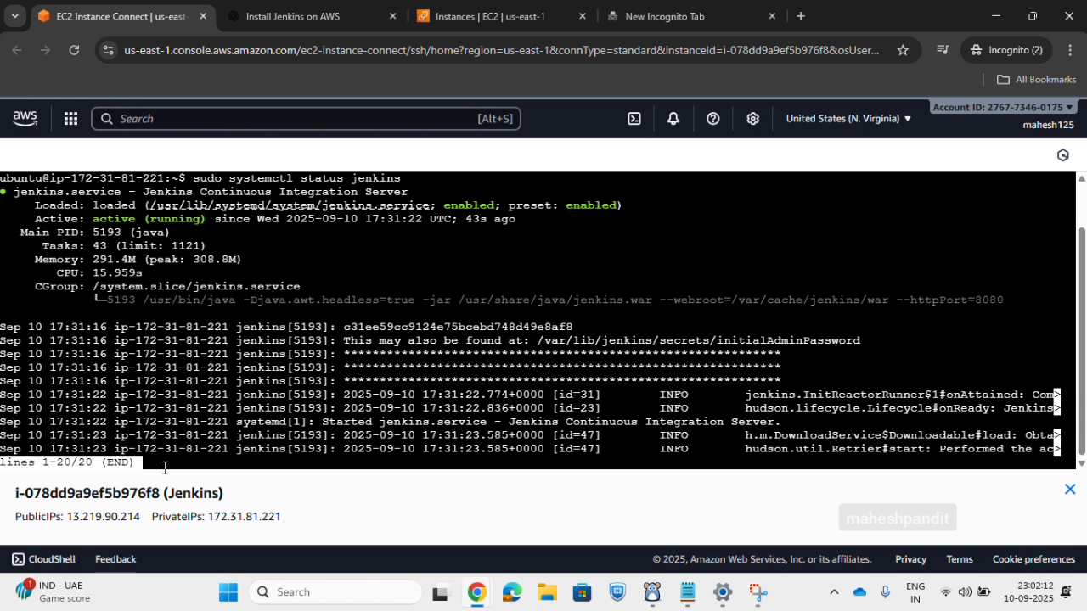
type("qclear")
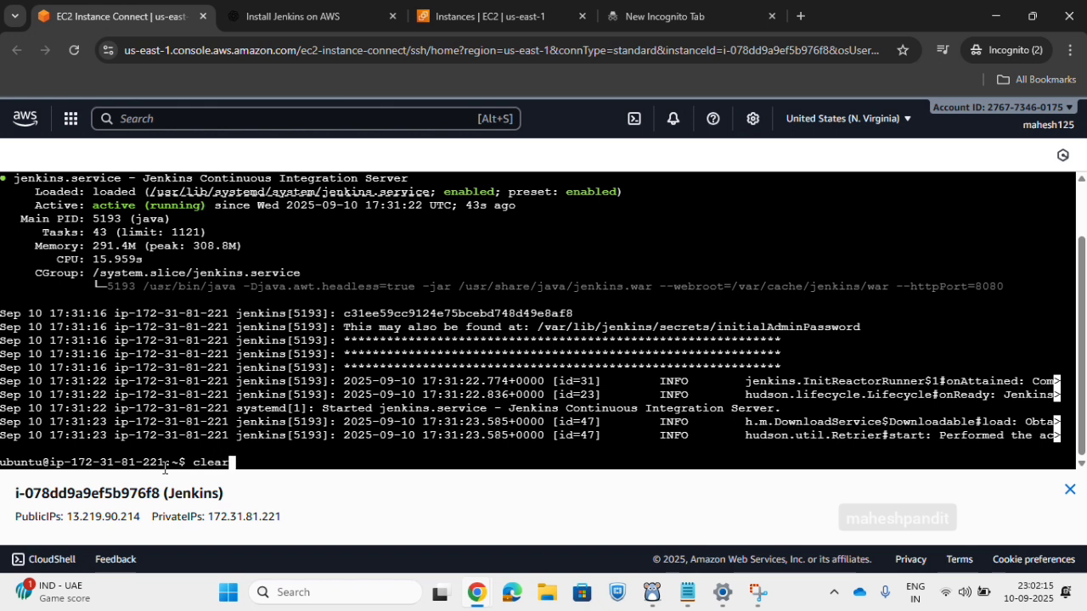
key("Return")
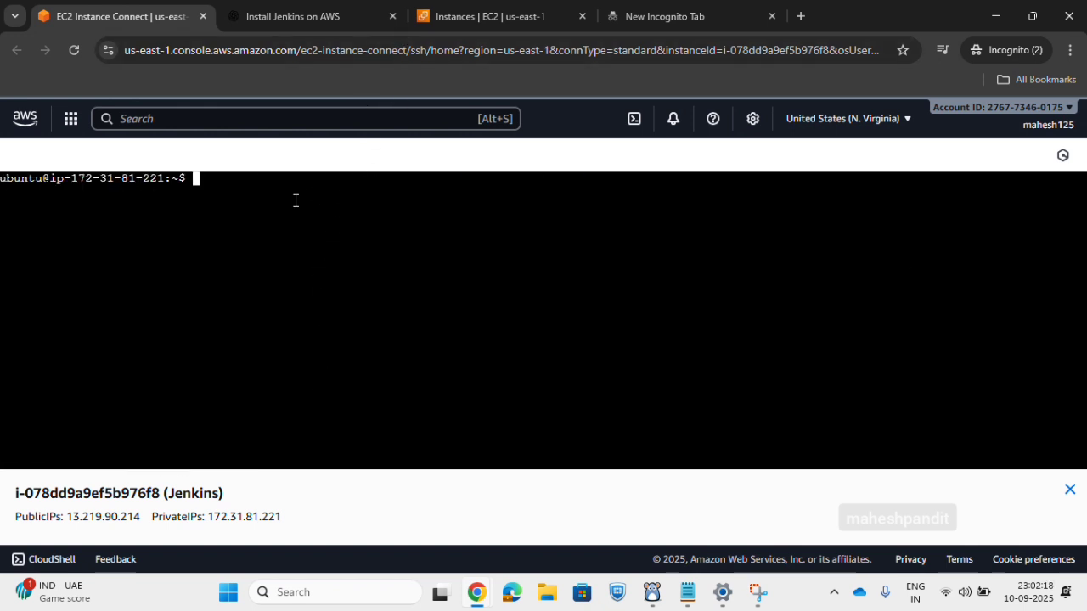
Switch to the EC2 instances list and view the Jenkins instance's details.
left_click(725, 14)
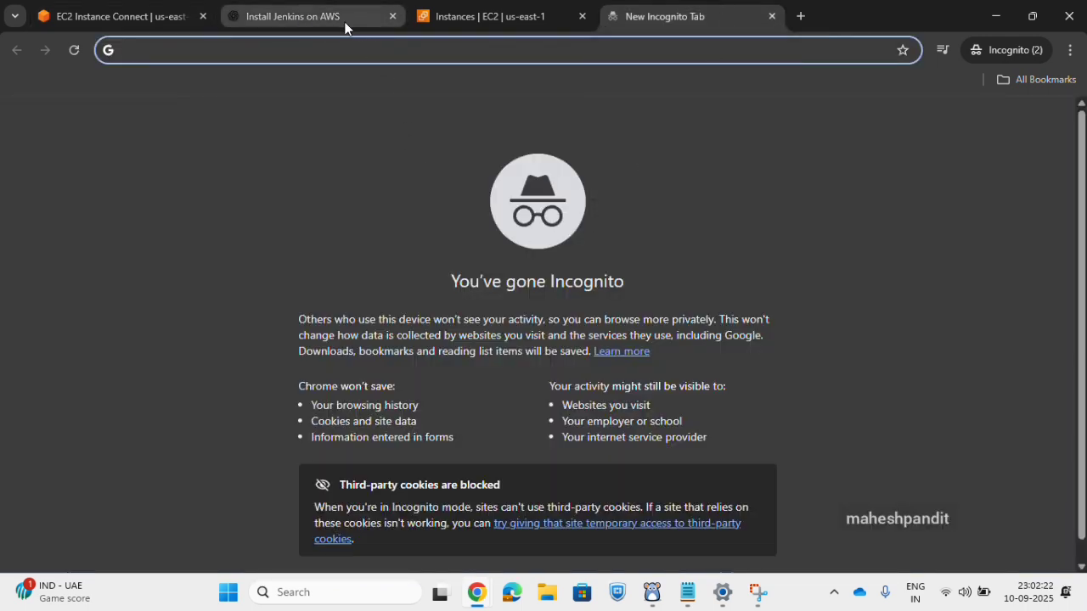
left_click(422, 22)
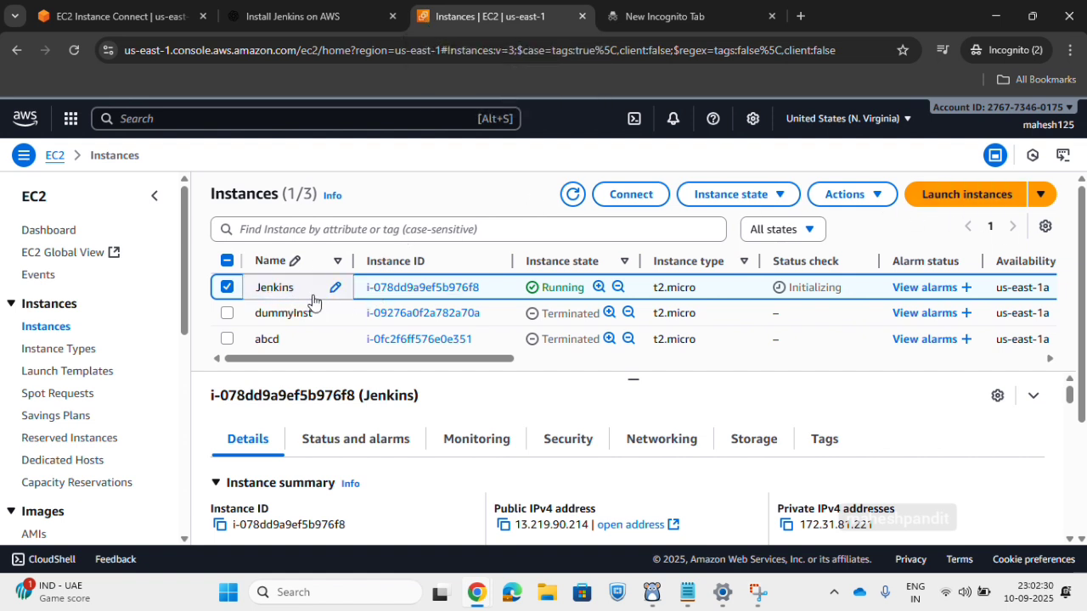
scroll(295, 295, "down", 2)
scroll(295, 295, "up", 2)
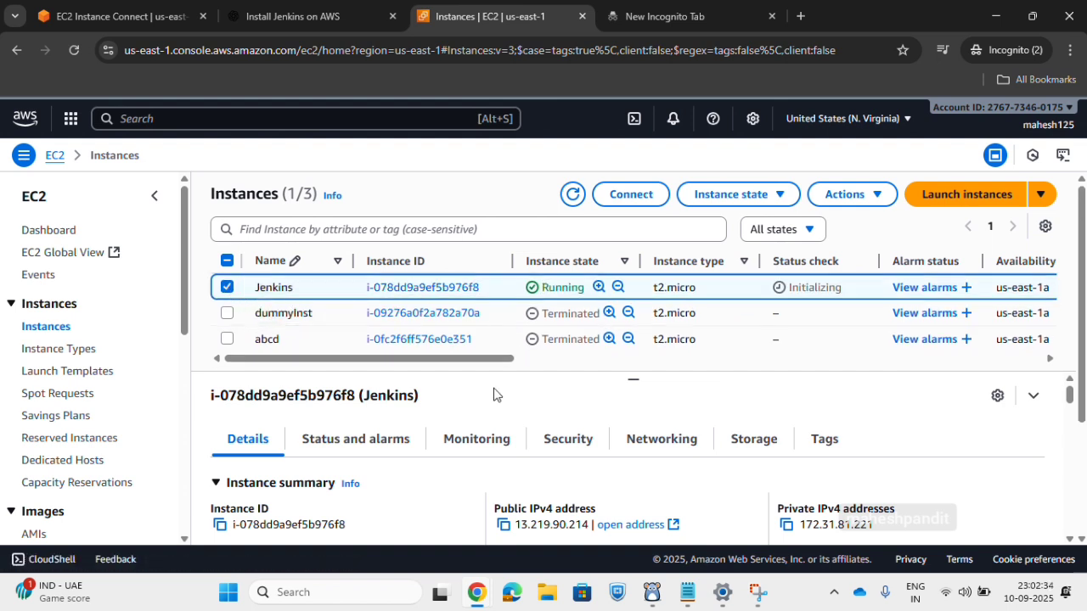
scroll(488, 428, "down", 1)
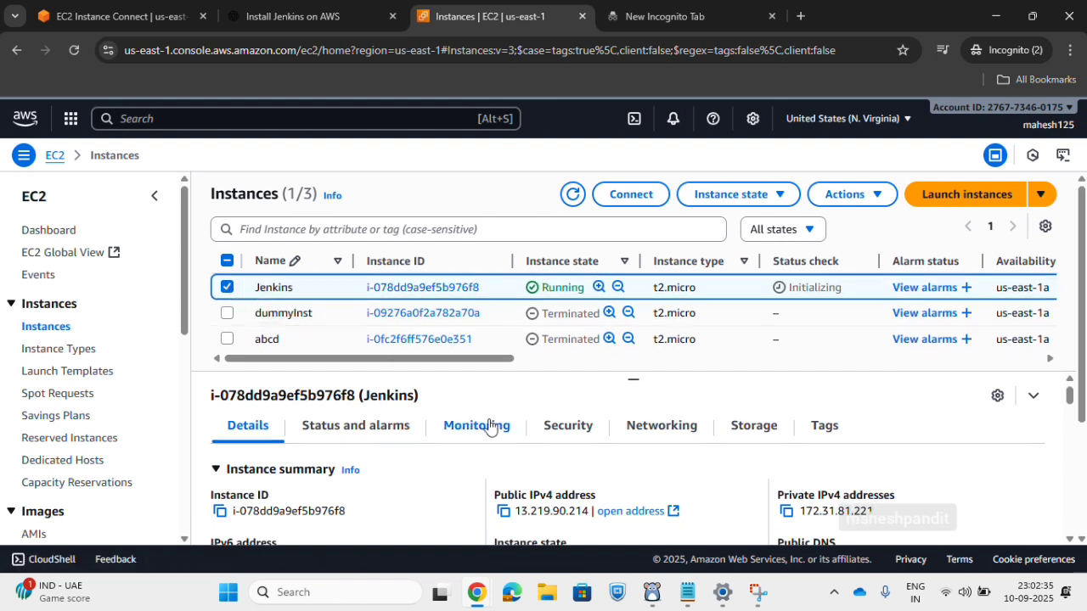
scroll(572, 436, "up", 1)
Open the launch-wizard-6 security group from the Jenkins instance's security details and show its inbound rules.
left_click(574, 441)
scroll(424, 496, "down", 1)
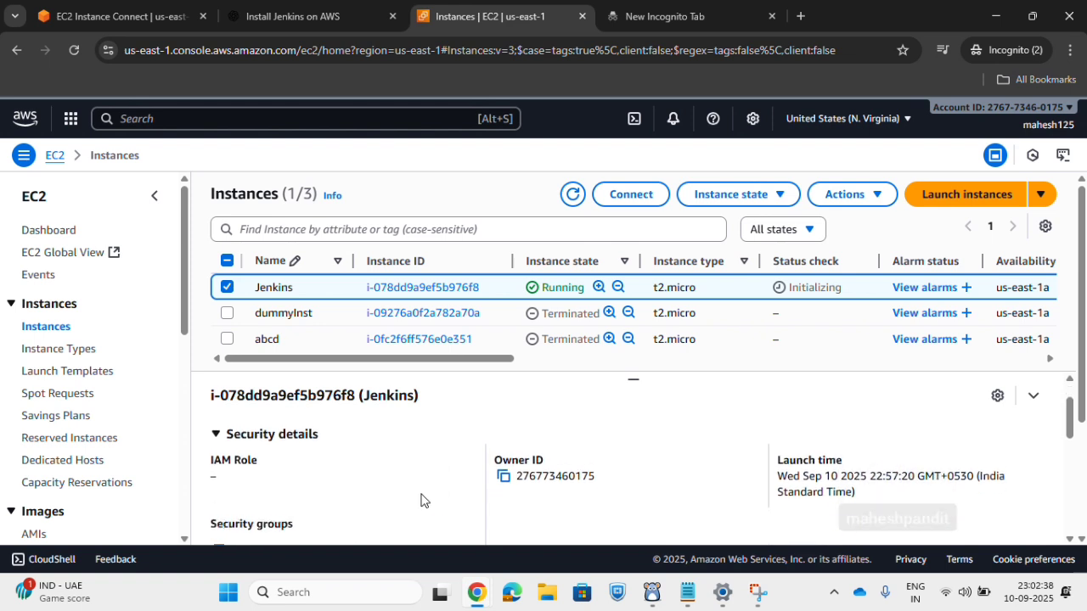
scroll(726, 425, "down", 2)
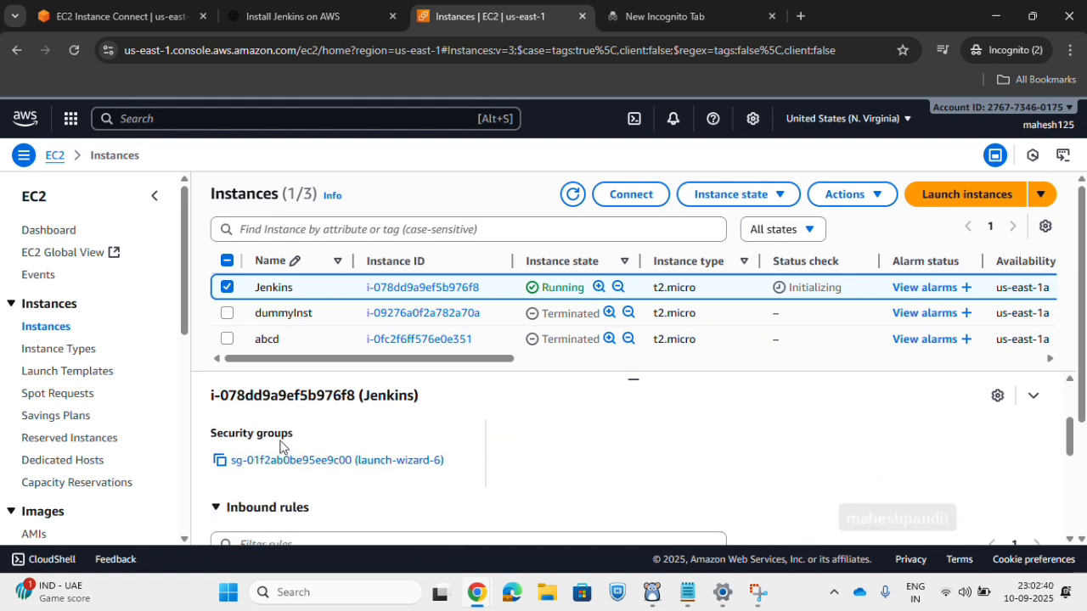
triple_click(219, 434)
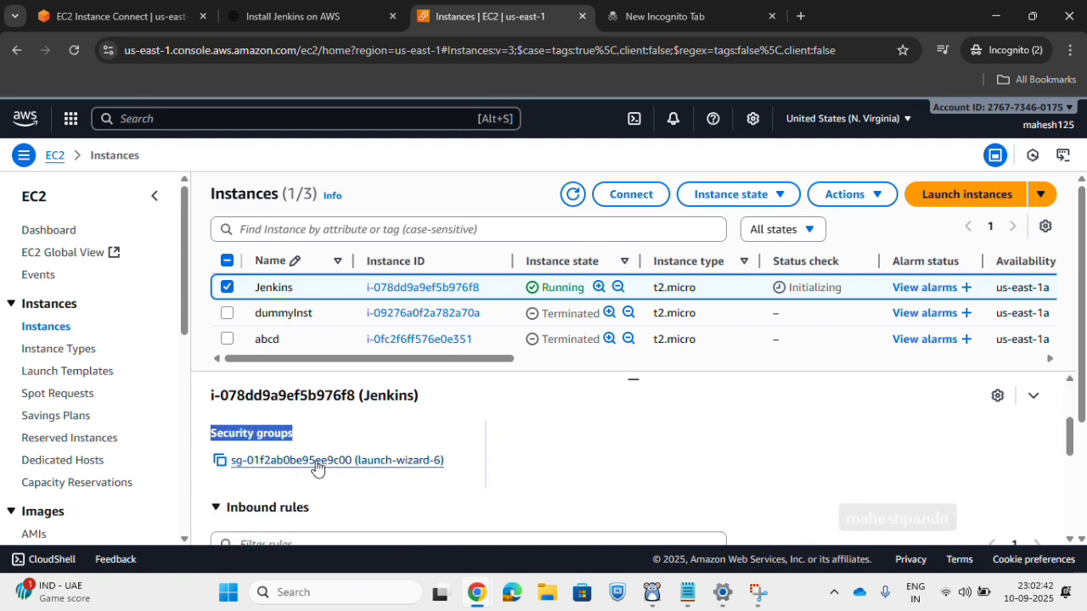
left_click(315, 466)
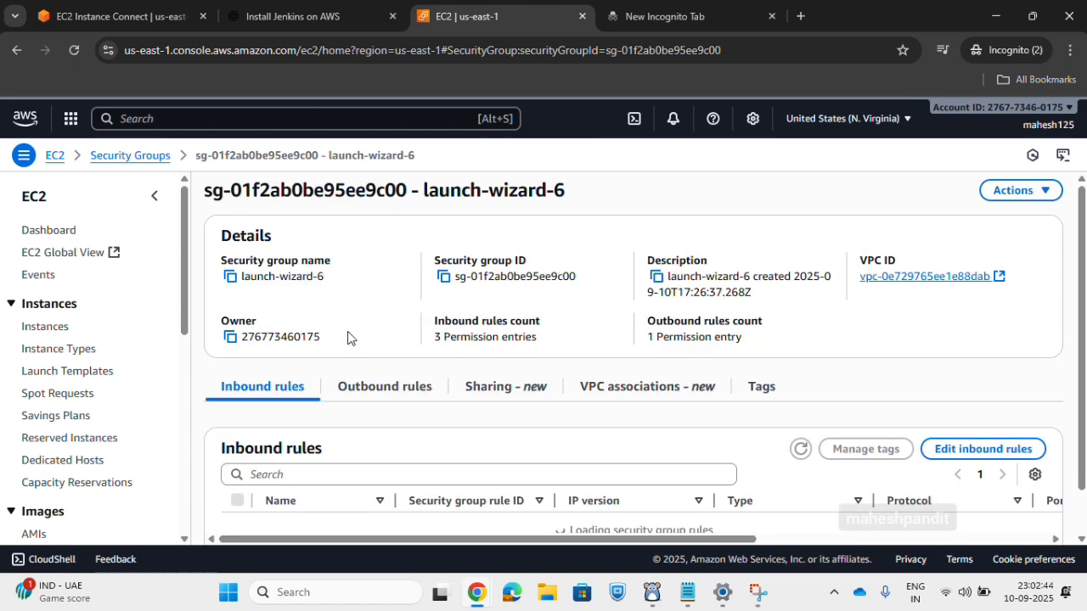
scroll(704, 423, "down", 1)
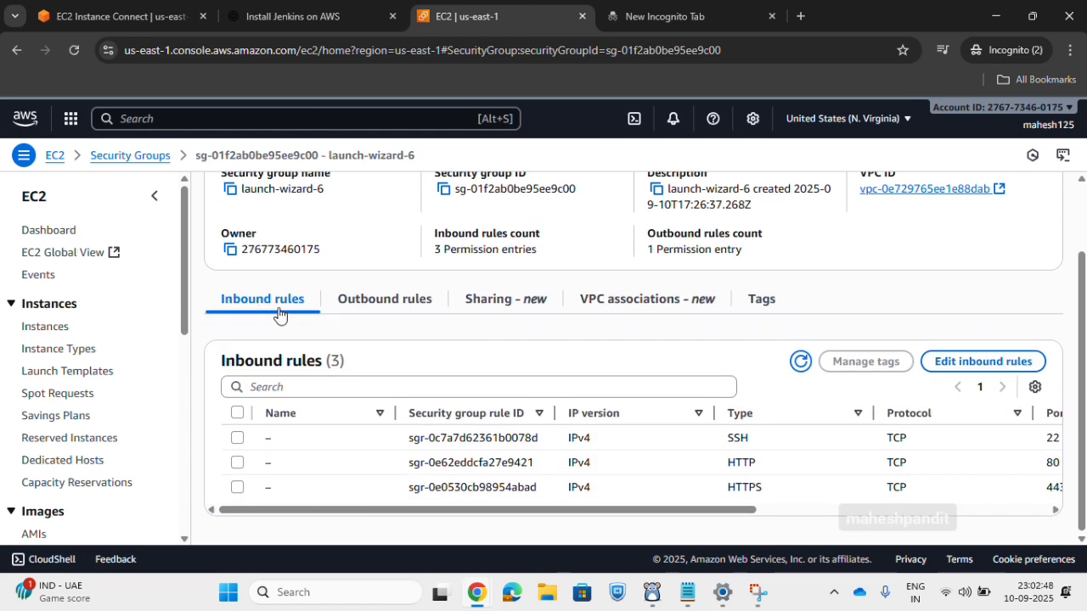
Add a Custom TCP inbound rule for port 8080 with source Anywhere-IPv4 to the launch-wizard-6 security group and save the rules.
left_click(982, 365)
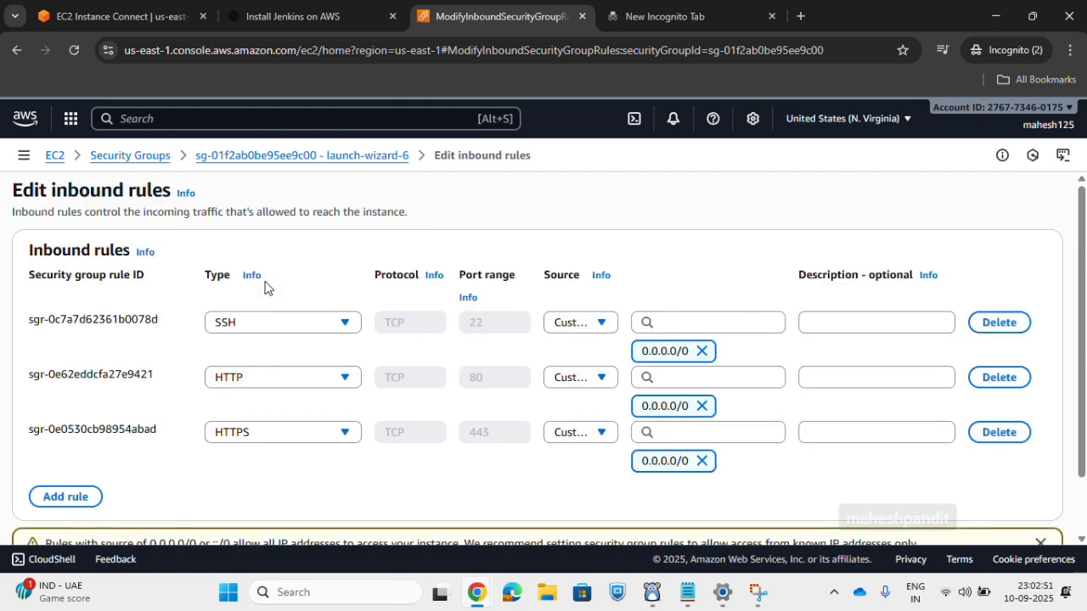
scroll(255, 297, "down", 1)
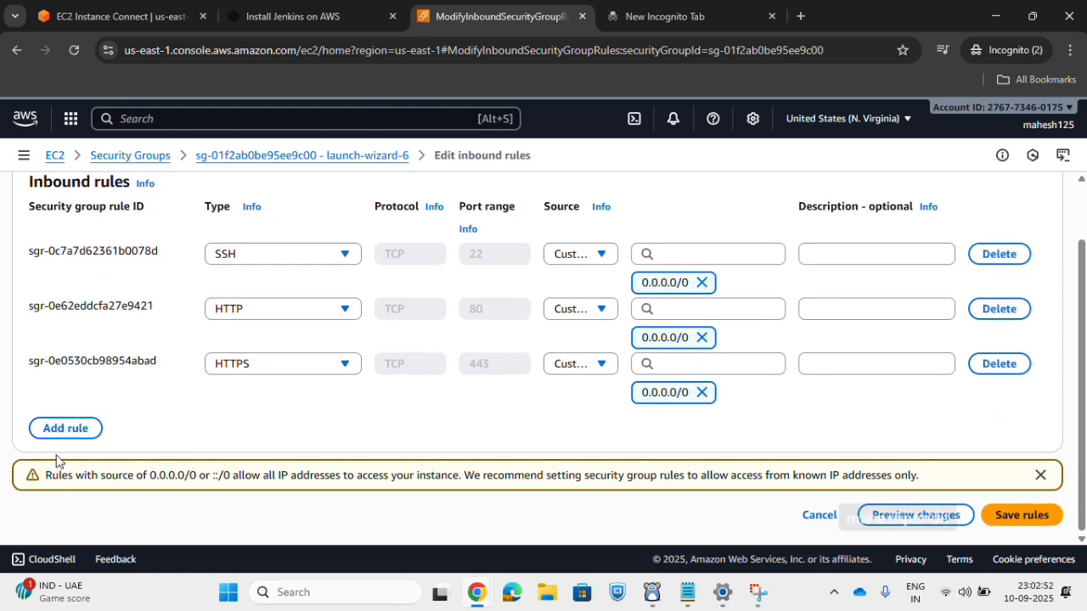
left_click(59, 431)
left_click(268, 422)
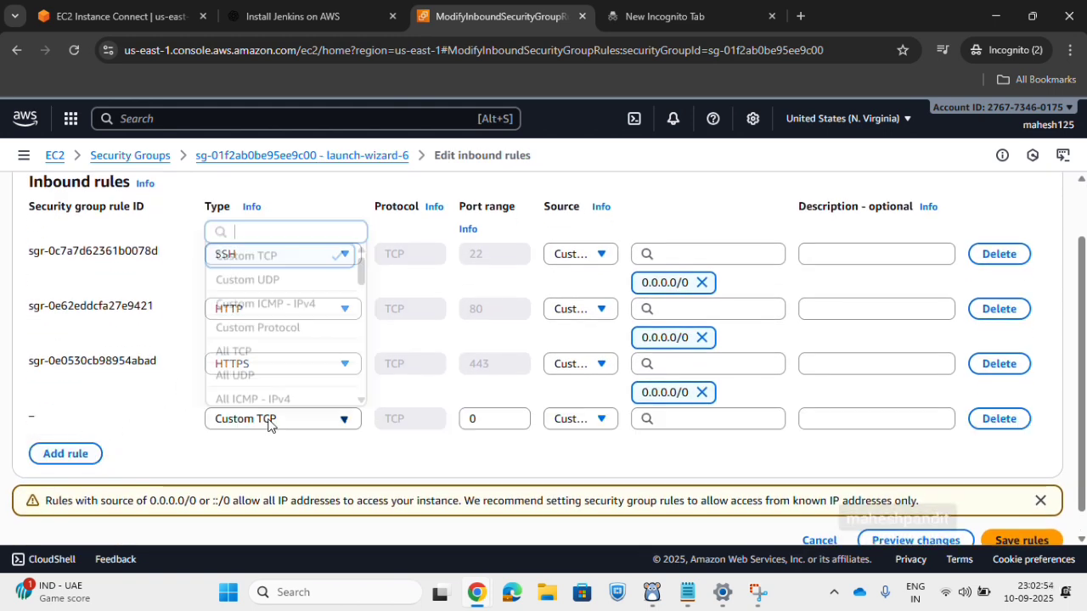
left_click(268, 422)
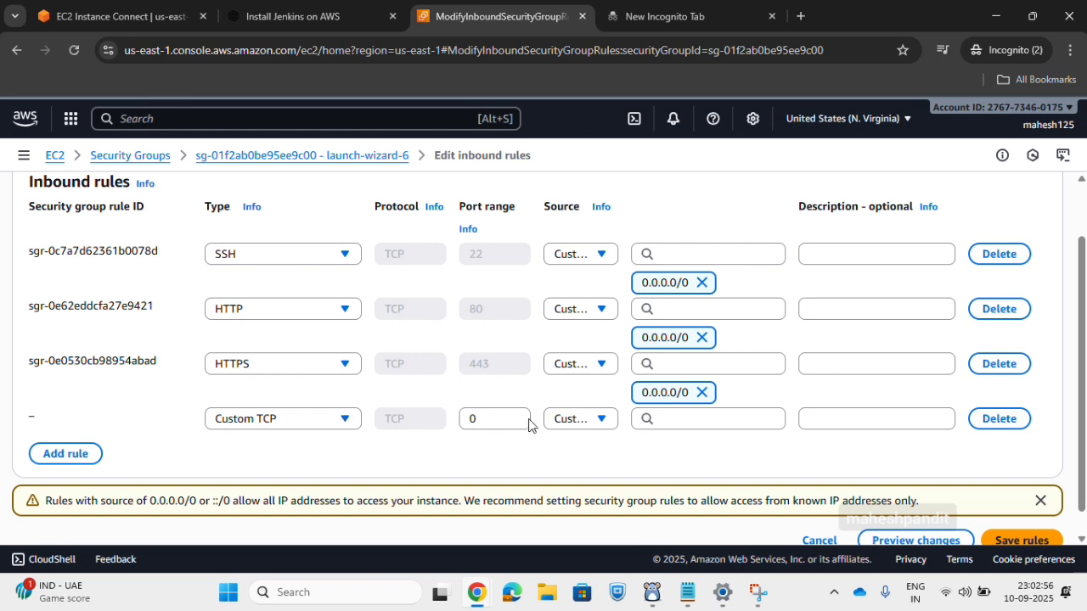
left_click(501, 418)
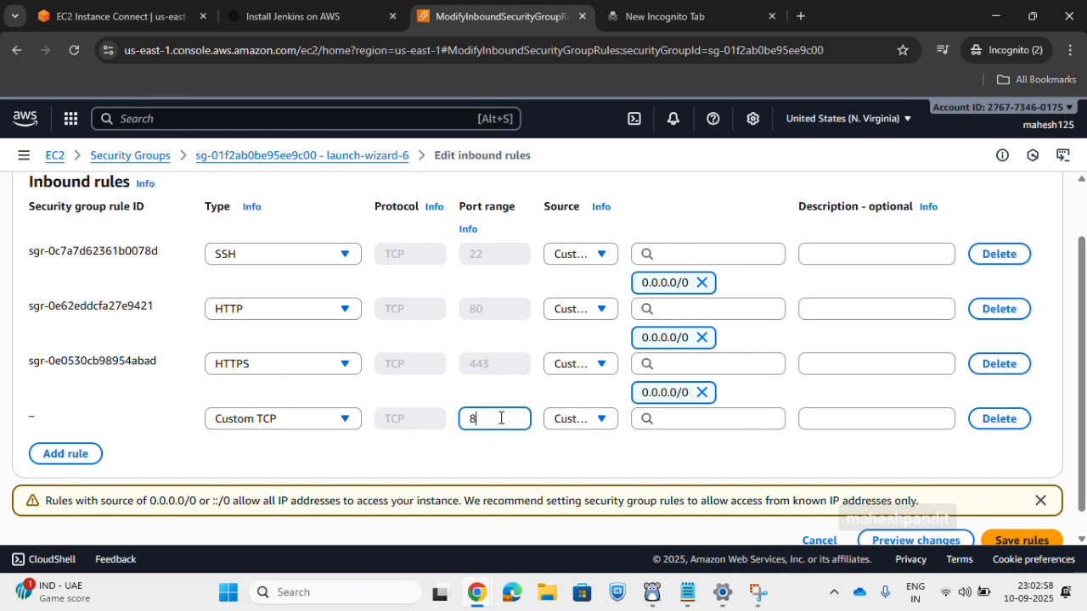
left_click(558, 424)
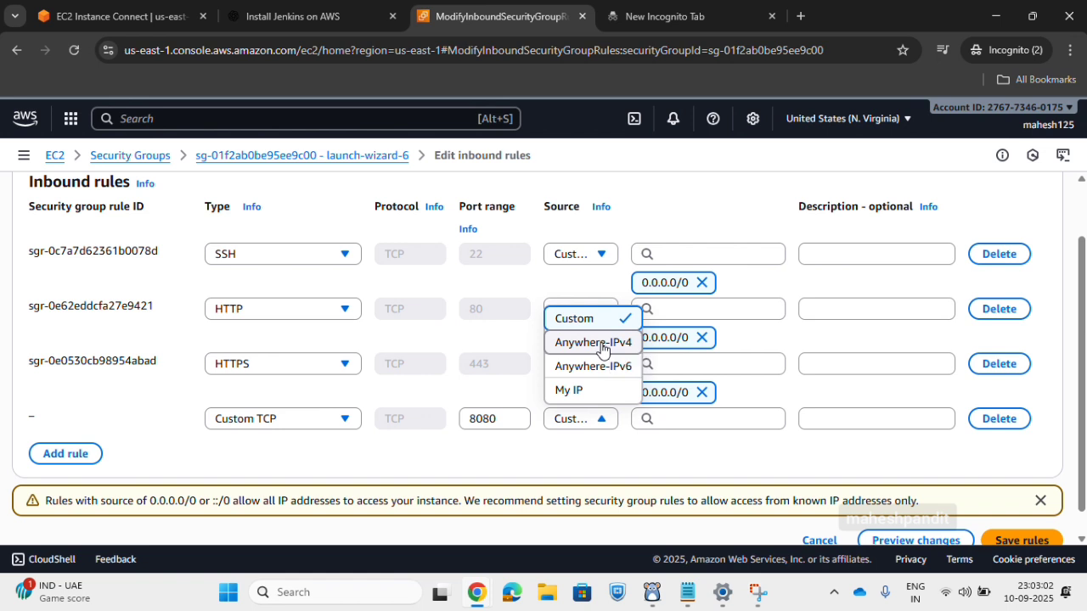
left_click(601, 343)
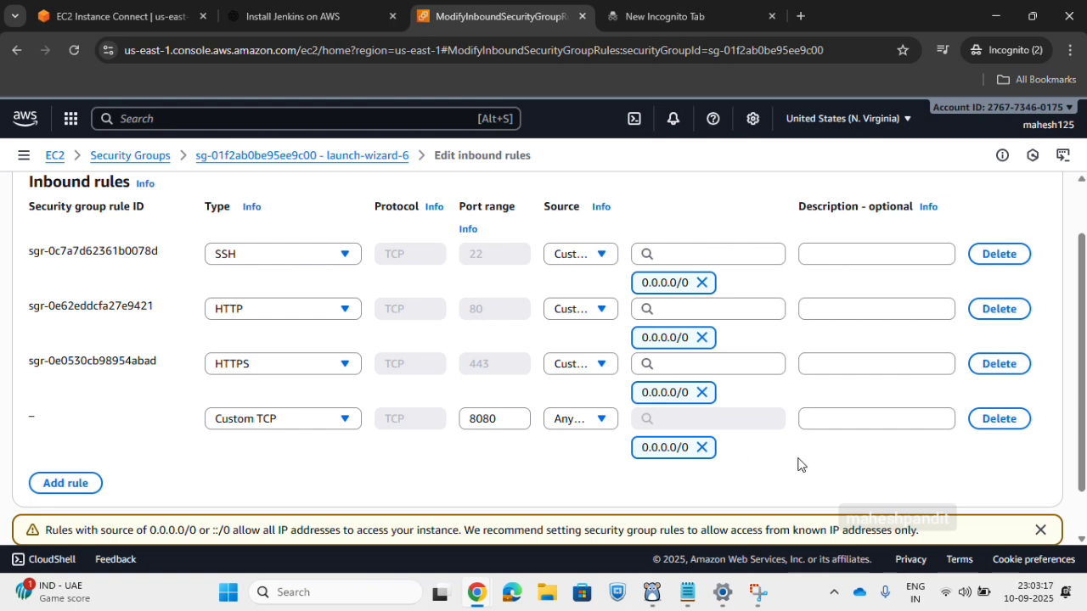
scroll(798, 465, "down", 2)
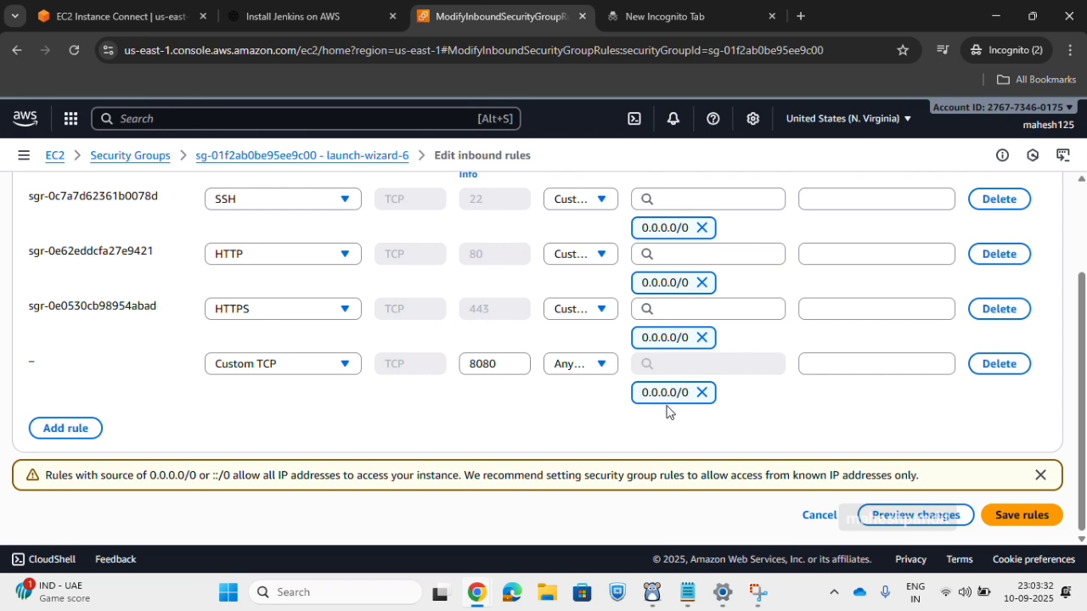
left_click(1020, 517)
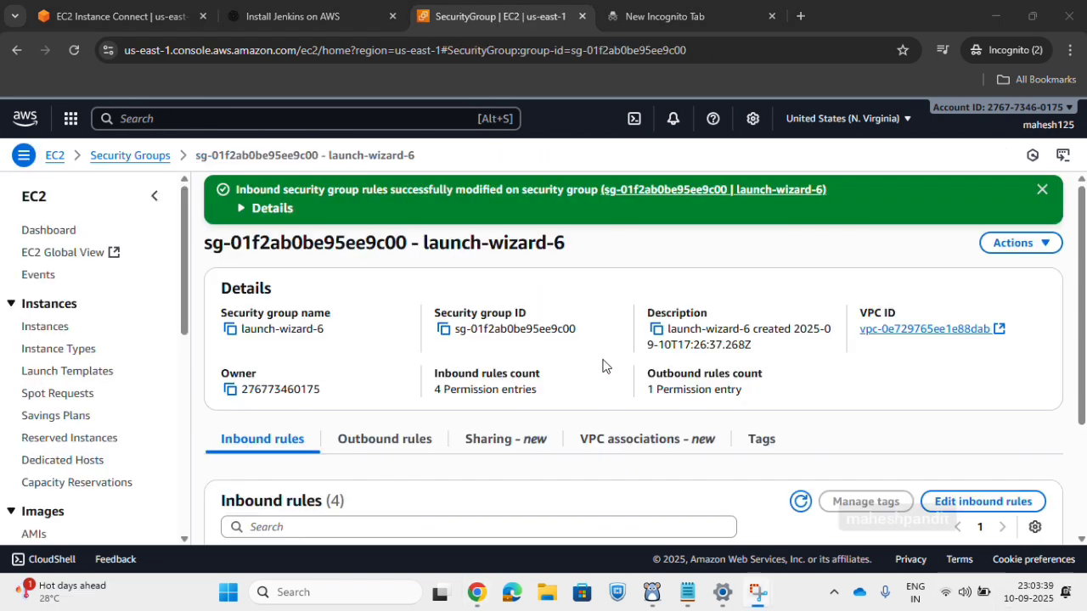
Open the list of running EC2 instances, select the Jenkins instance and copy its public IPv4 address.
left_click(51, 159)
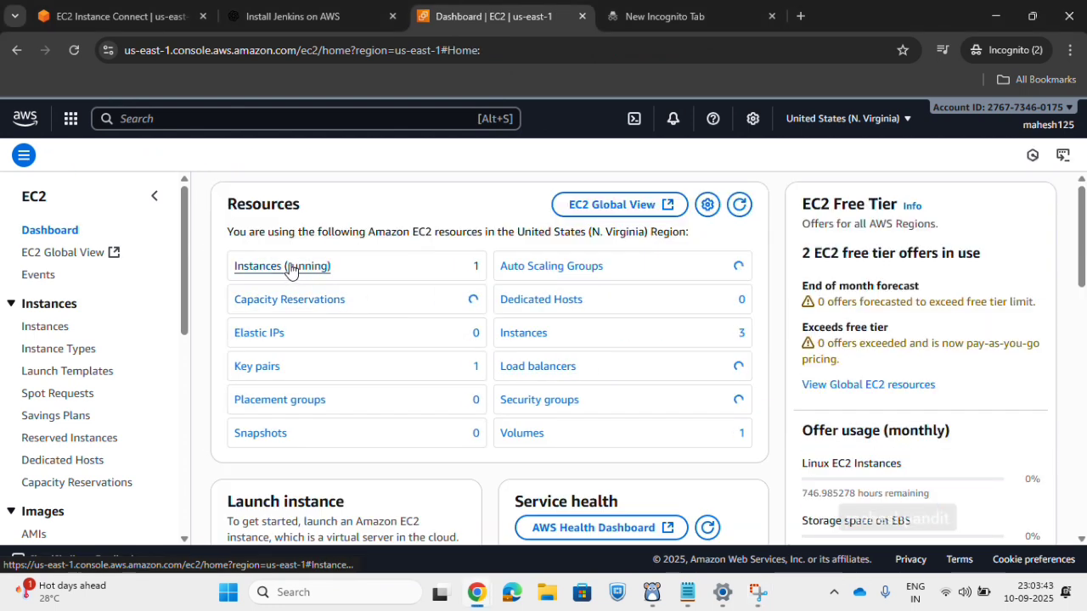
left_click(291, 268)
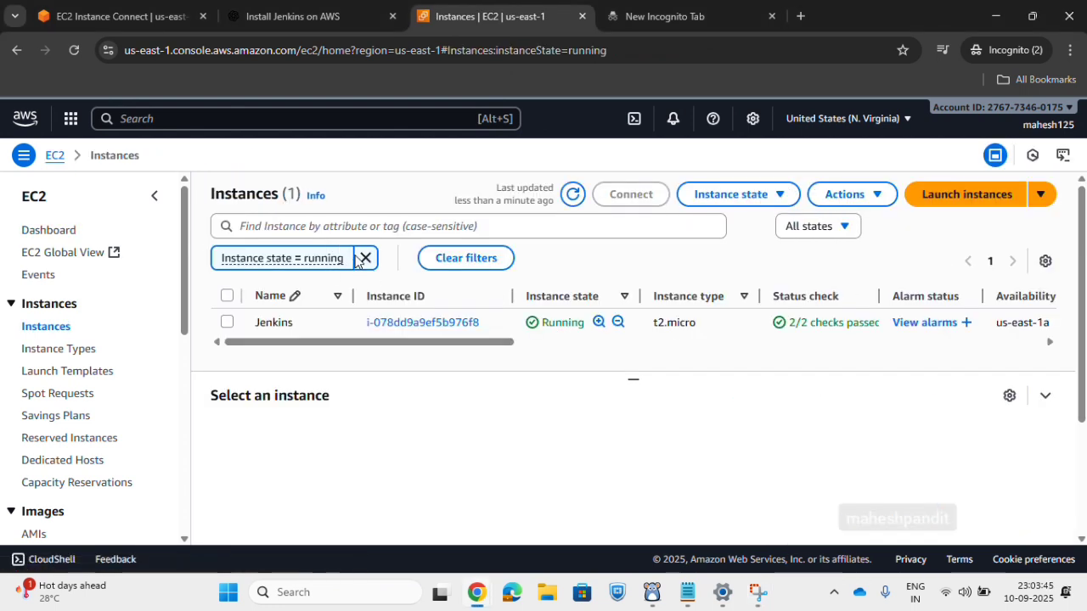
left_click(272, 335)
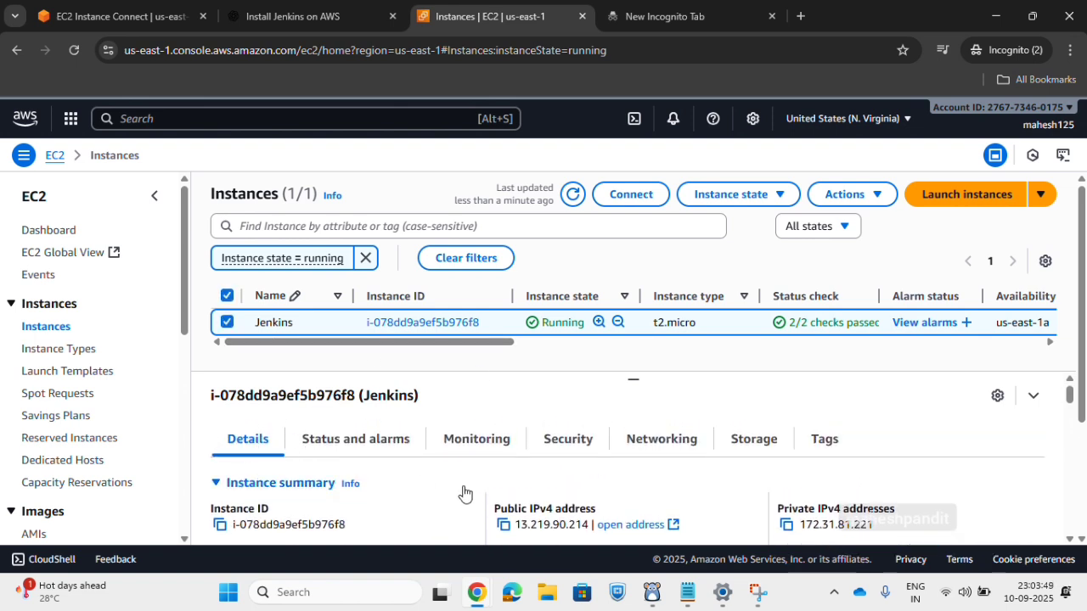
left_click_drag(501, 499, 624, 508)
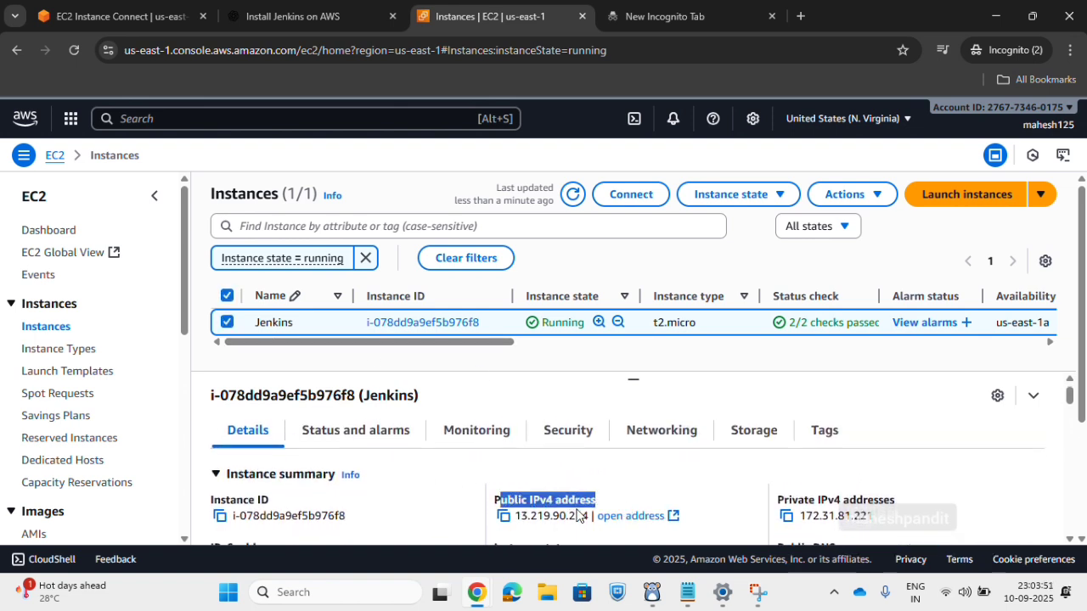
left_click(503, 516)
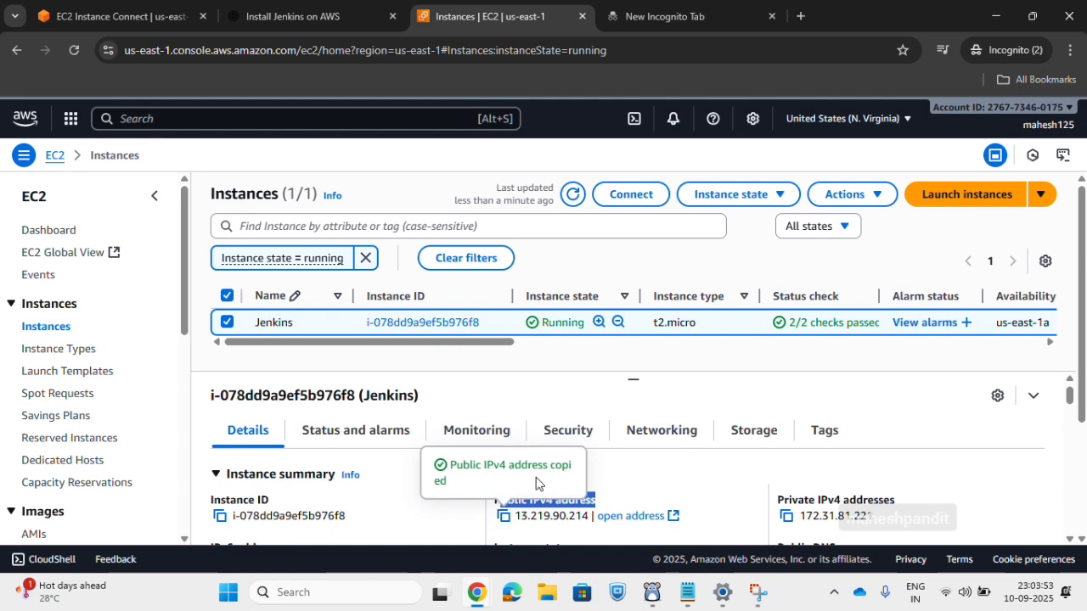
Open 13.219.90.214:8080 in the empty browser tab and continue to the site despite the missing HTTPS support.
left_click(719, 18)
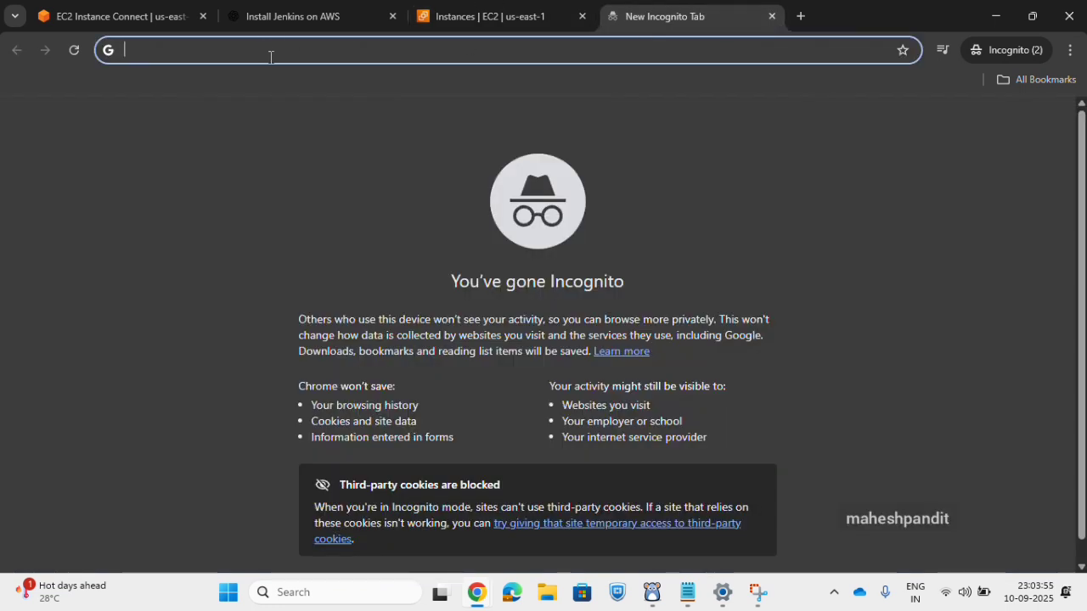
key("ctrl+v")
type(":")
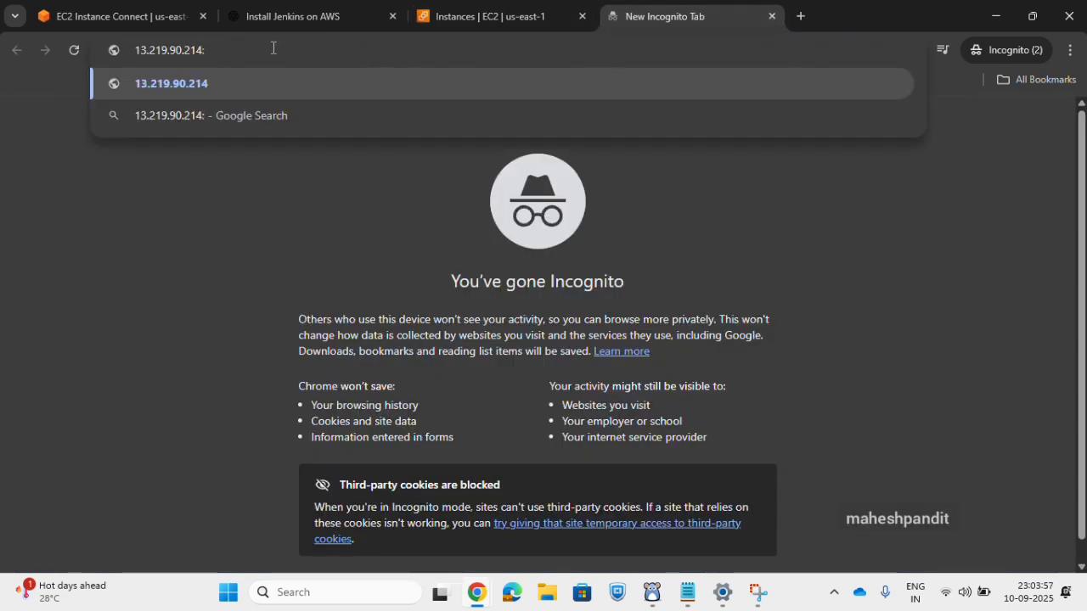
type("8080")
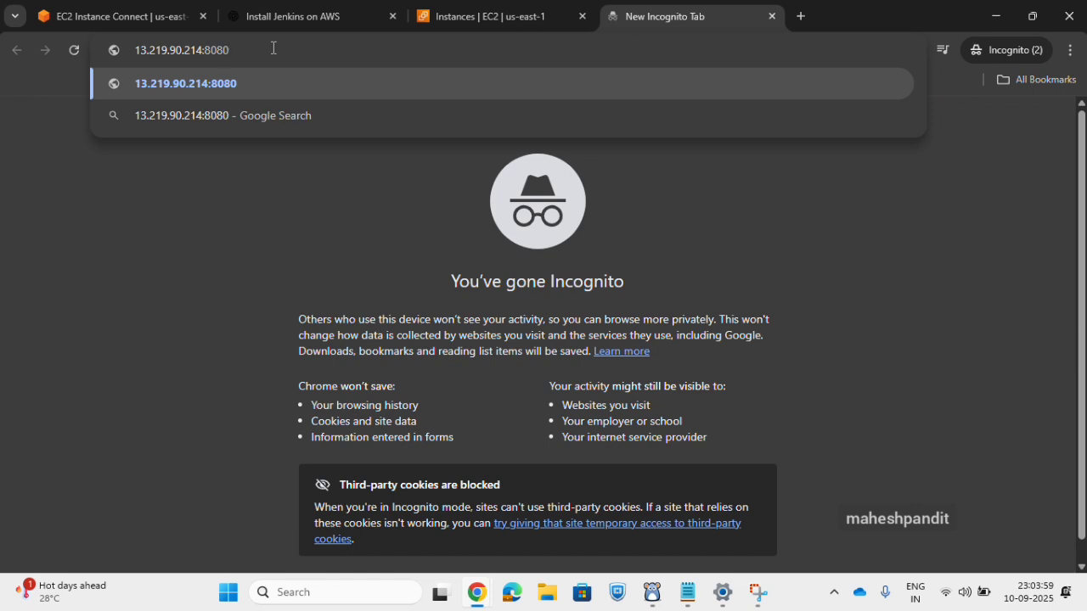
key("Return")
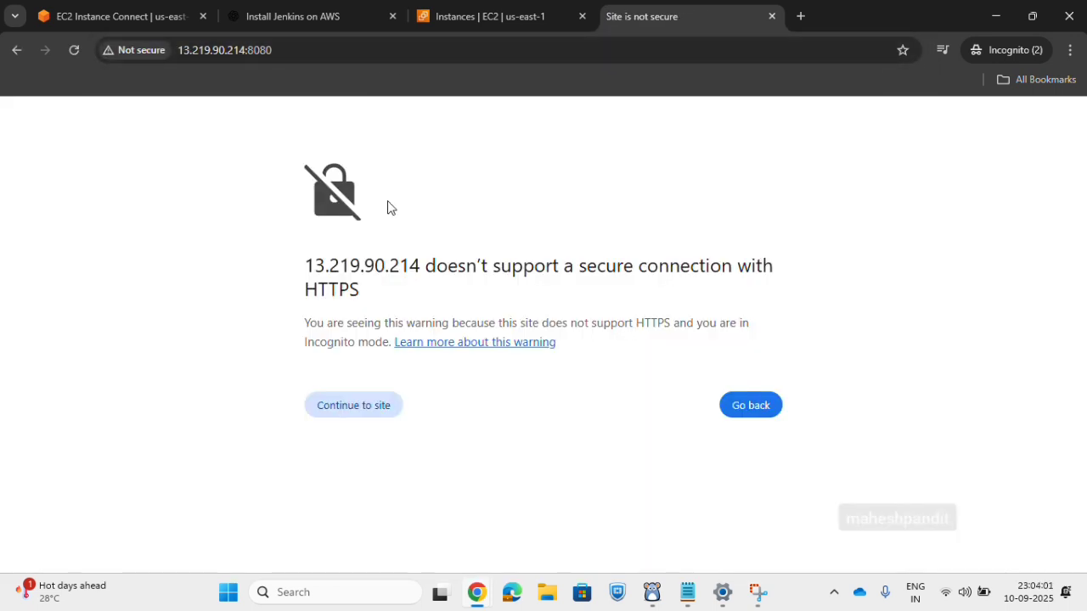
left_click(396, 406)
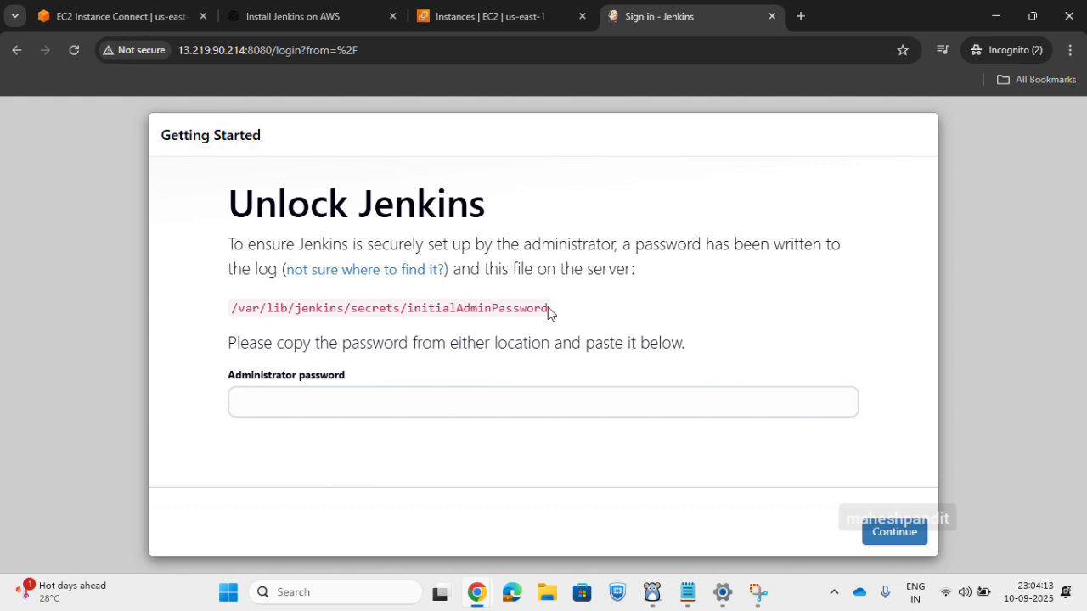
Copy the password file path from the Unlock Jenkins page and run sudo cat /var/lib/jenkins/secrets/initialAdminPassword in the EC2 terminal.
left_click_drag(551, 313, 233, 315)
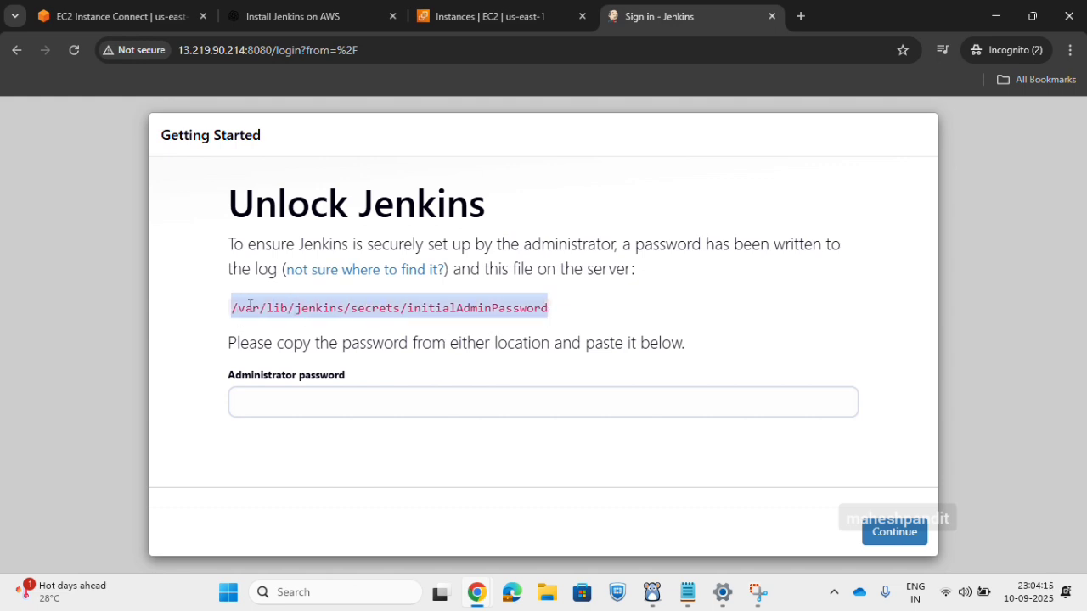
right_click(250, 305)
left_click(276, 324)
left_click(153, 19)
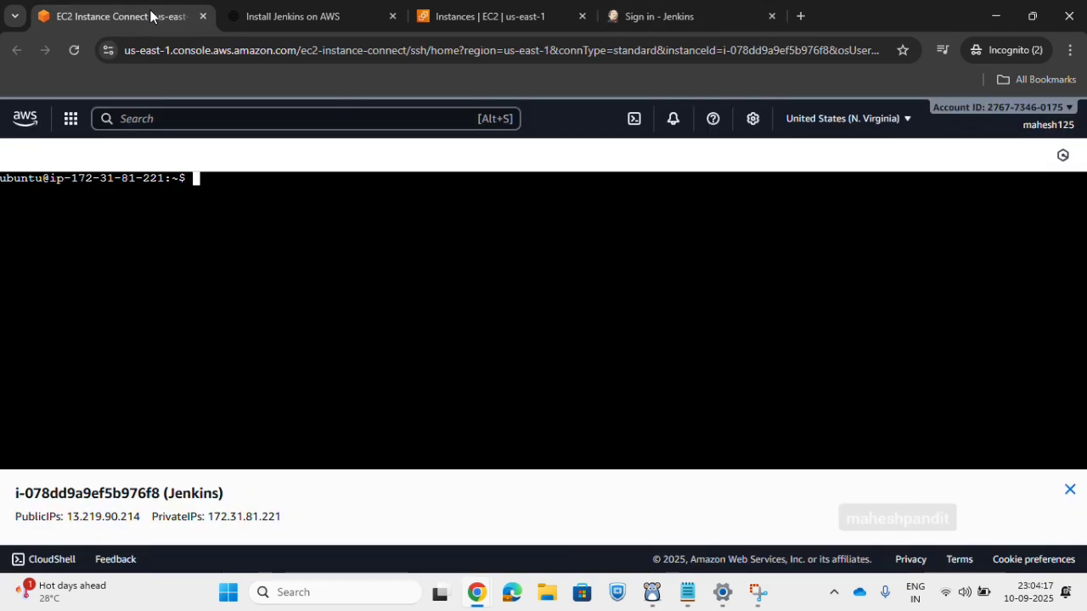
type("sudo cat")
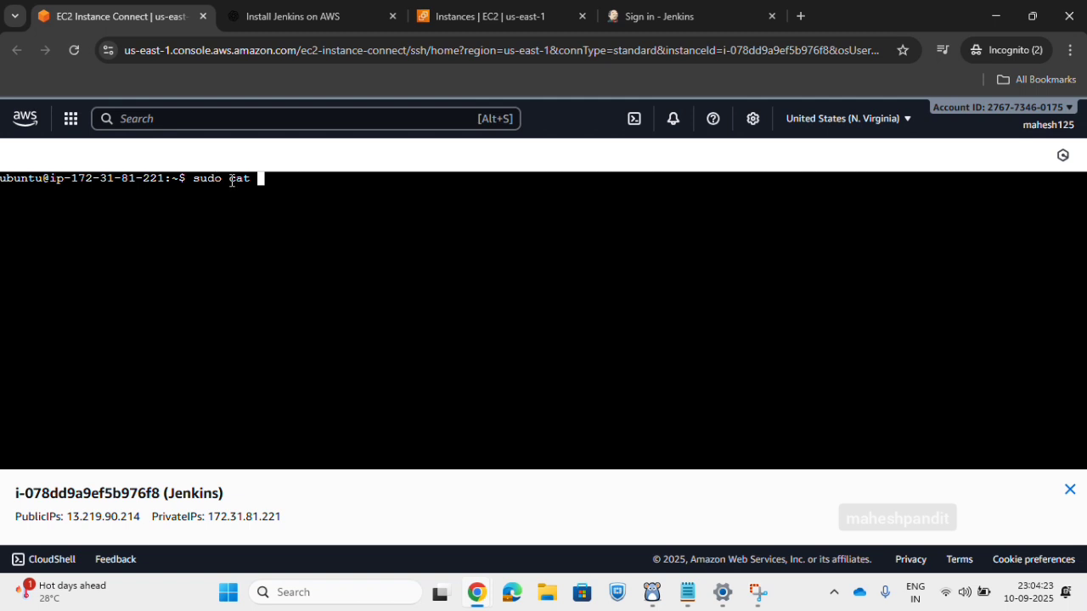
right_click(276, 176)
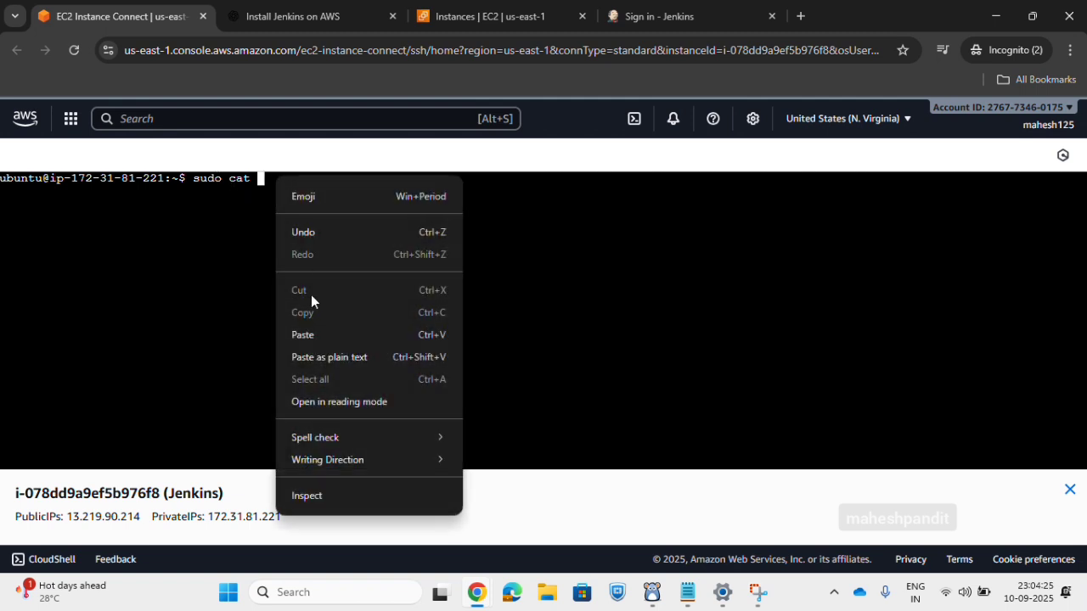
left_click(303, 334)
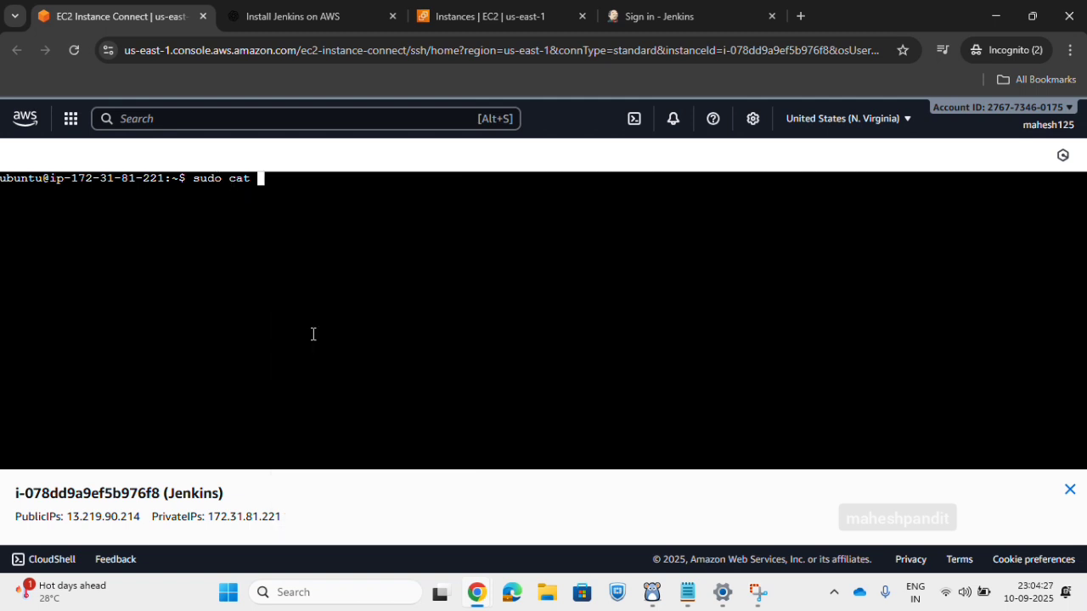
key("Return")
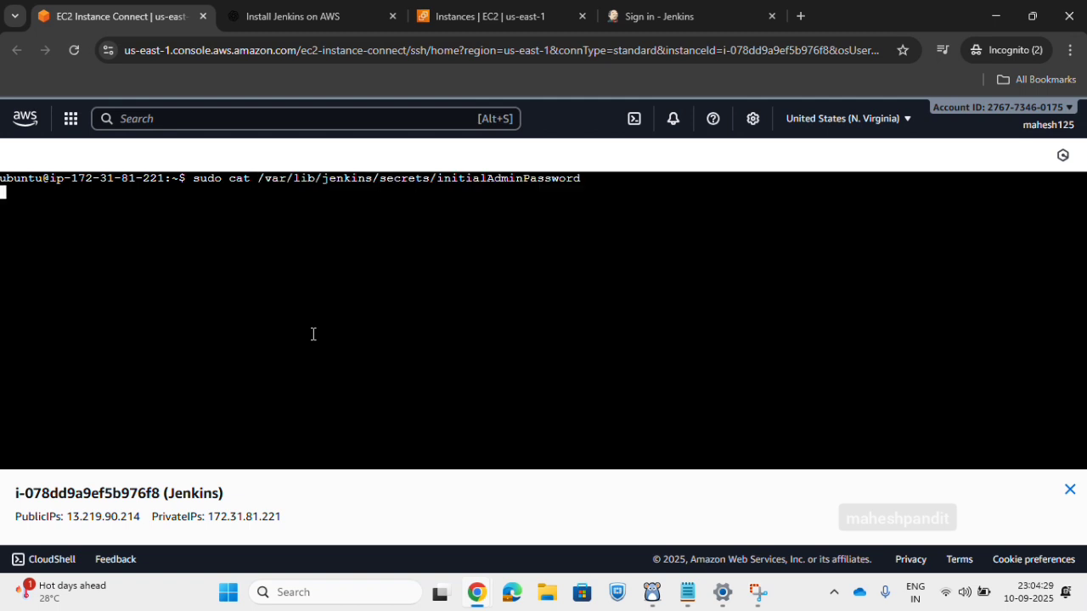
Copy the initial administrator password from the terminal output.
right_click(151, 193)
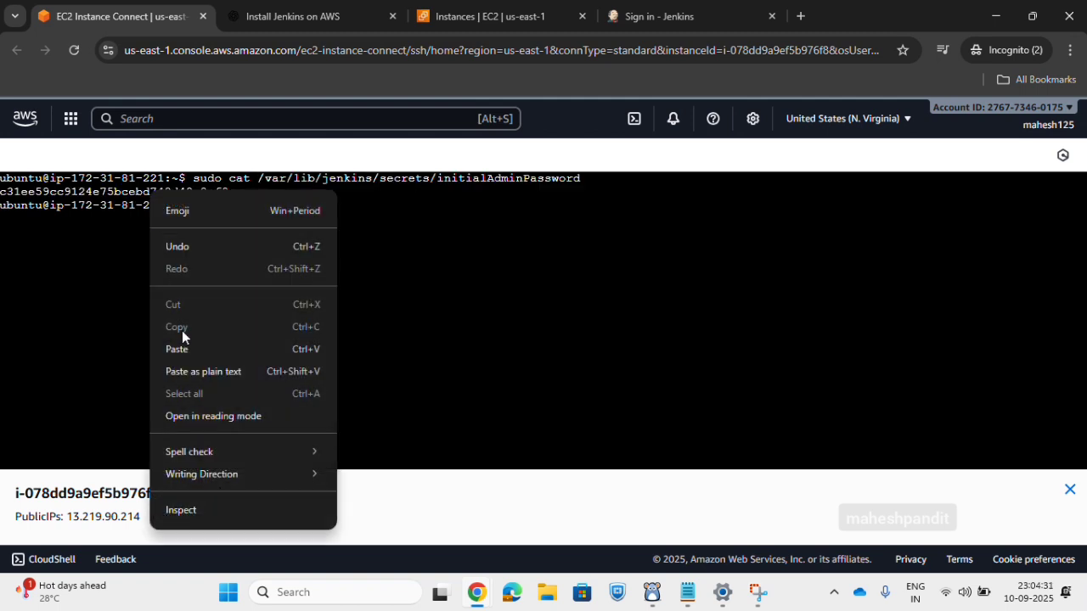
double_click(128, 192)
right_click(127, 189)
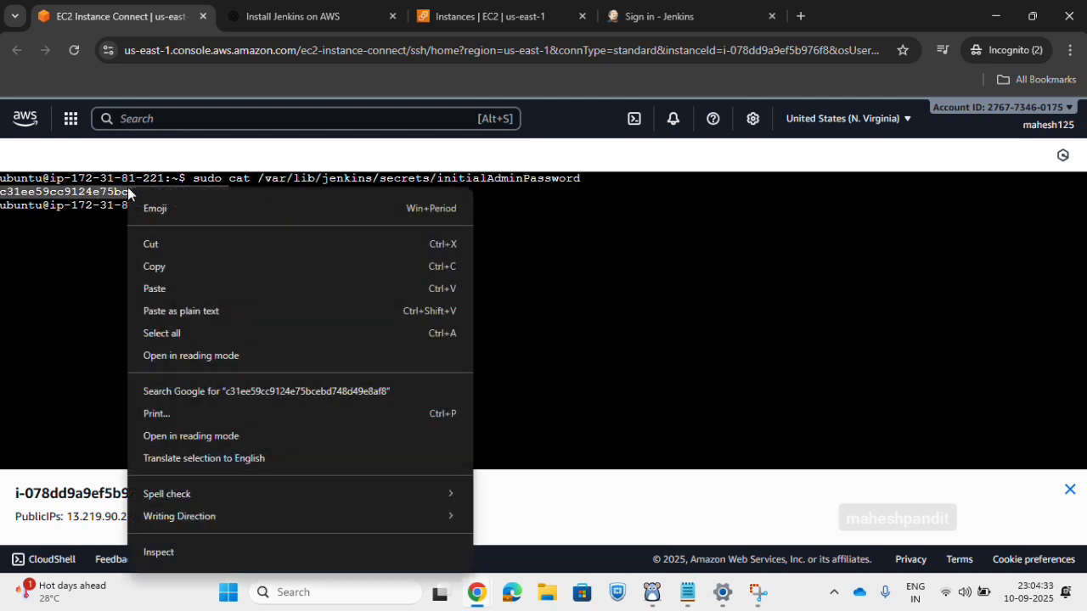
left_click(161, 256)
Unlock Jenkins by pasting the copied password as the Administrator password, and start installing the suggested plugins.
left_click(718, 10)
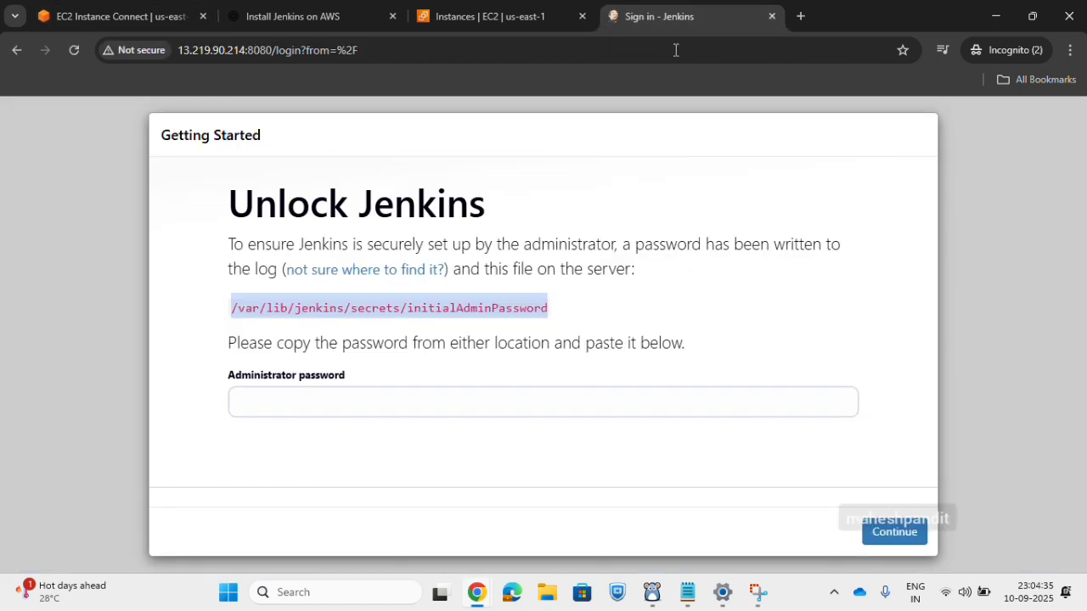
left_click(318, 398)
right_click(318, 398)
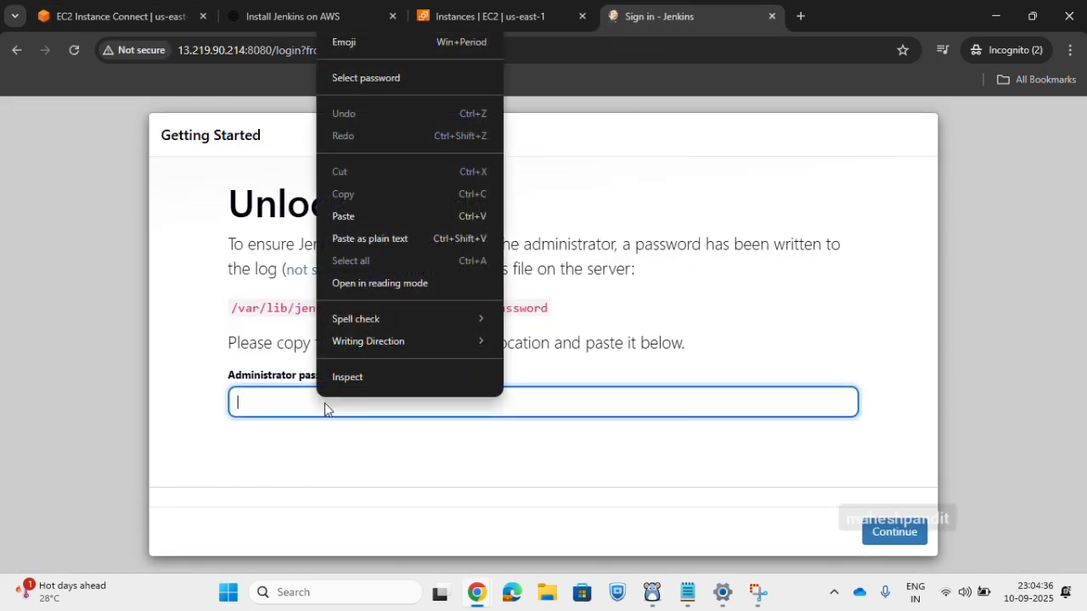
left_click(377, 209)
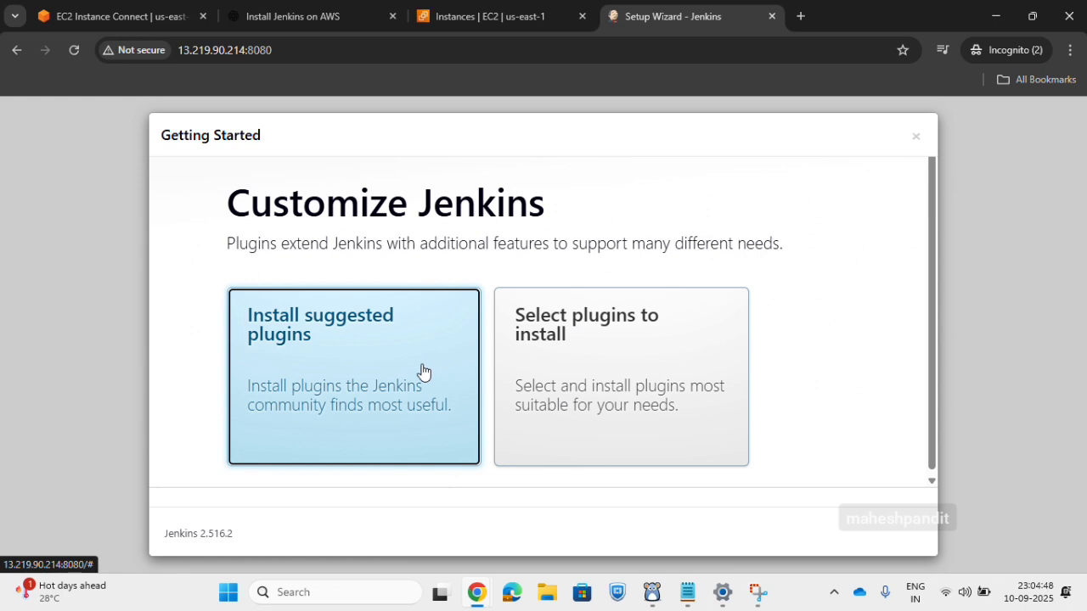
left_click(498, 360)
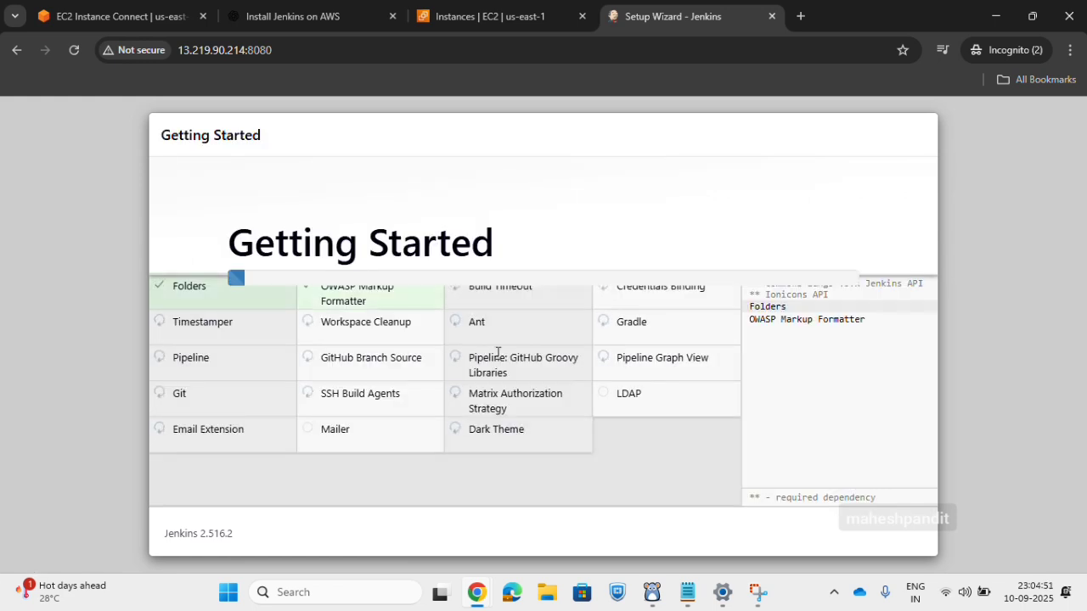